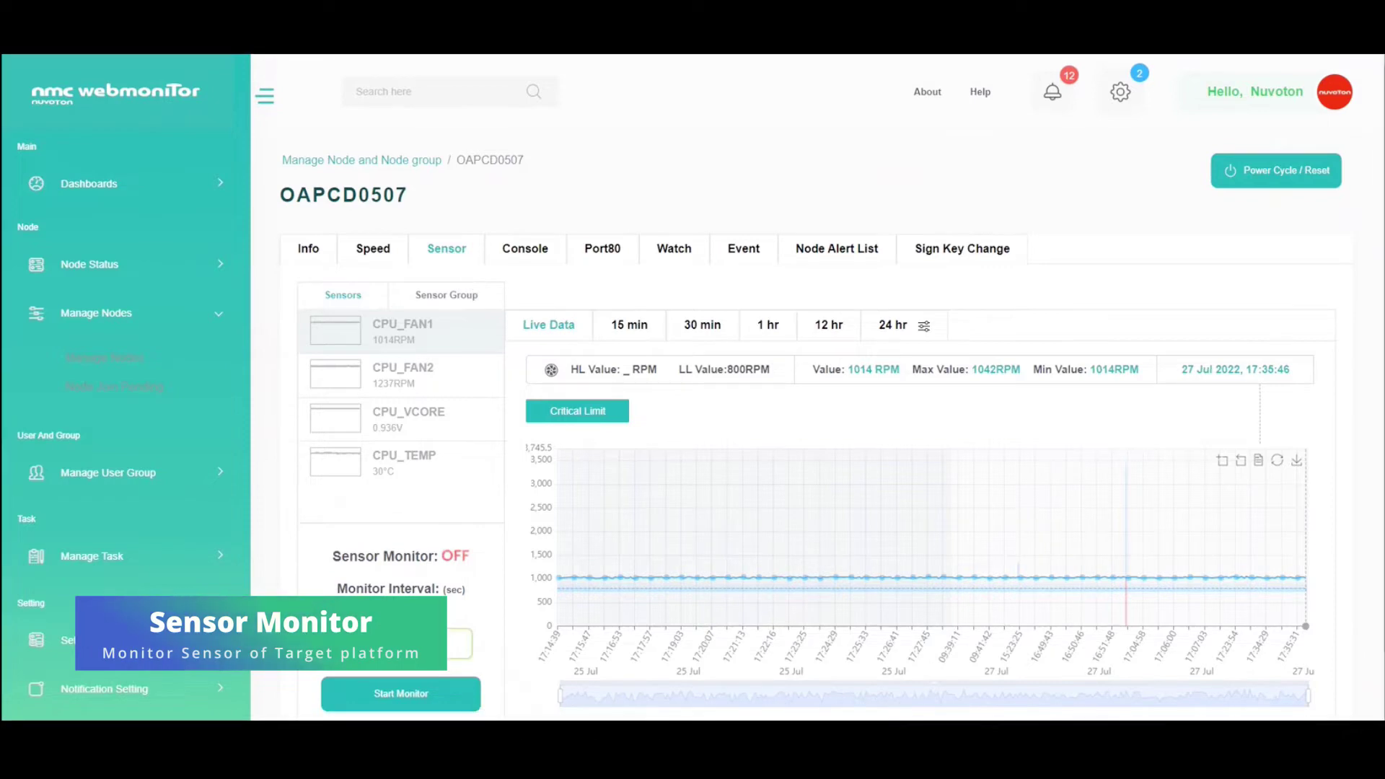
Start live sensor monitoring of node OAPCD0507 at a 5-second reporting interval.
click(371, 650)
text(5)
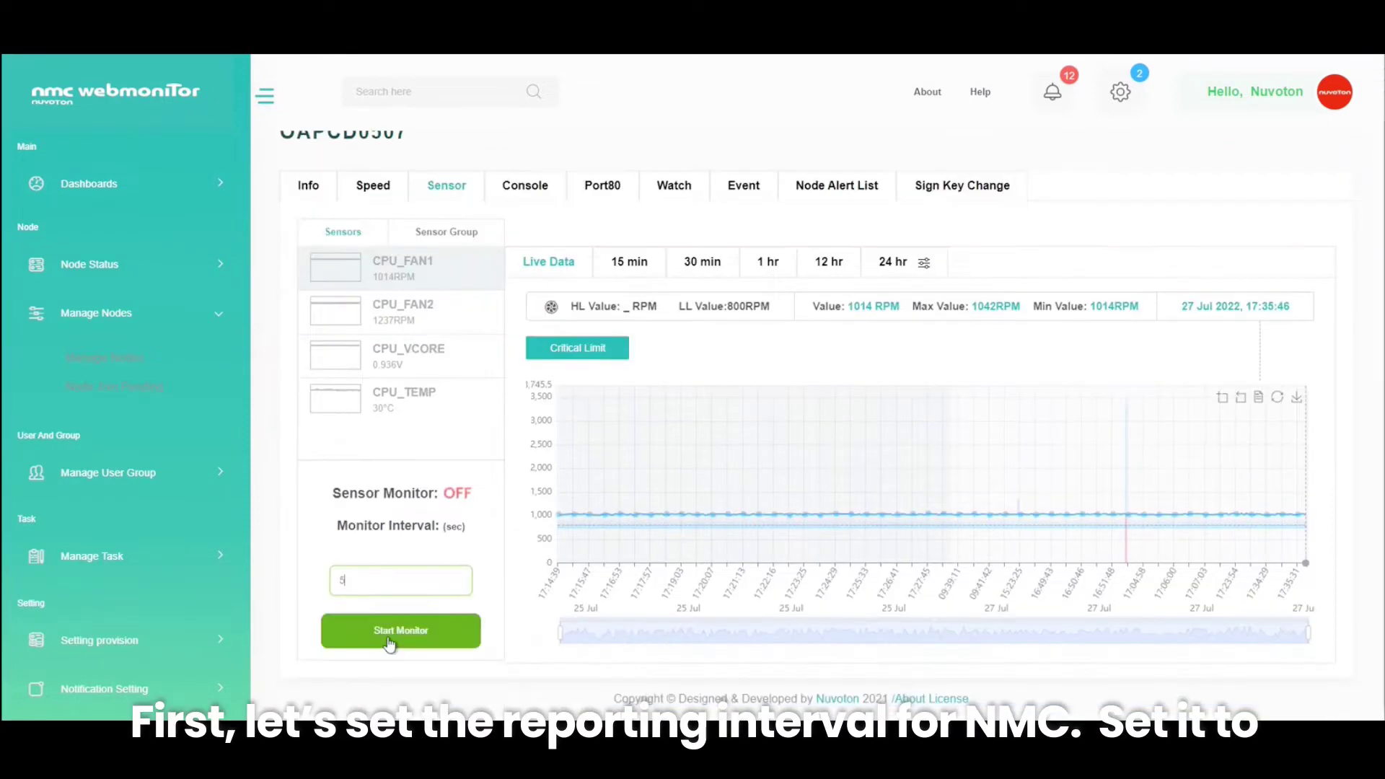
scroll(372, 651, down, 1)
click(396, 630)
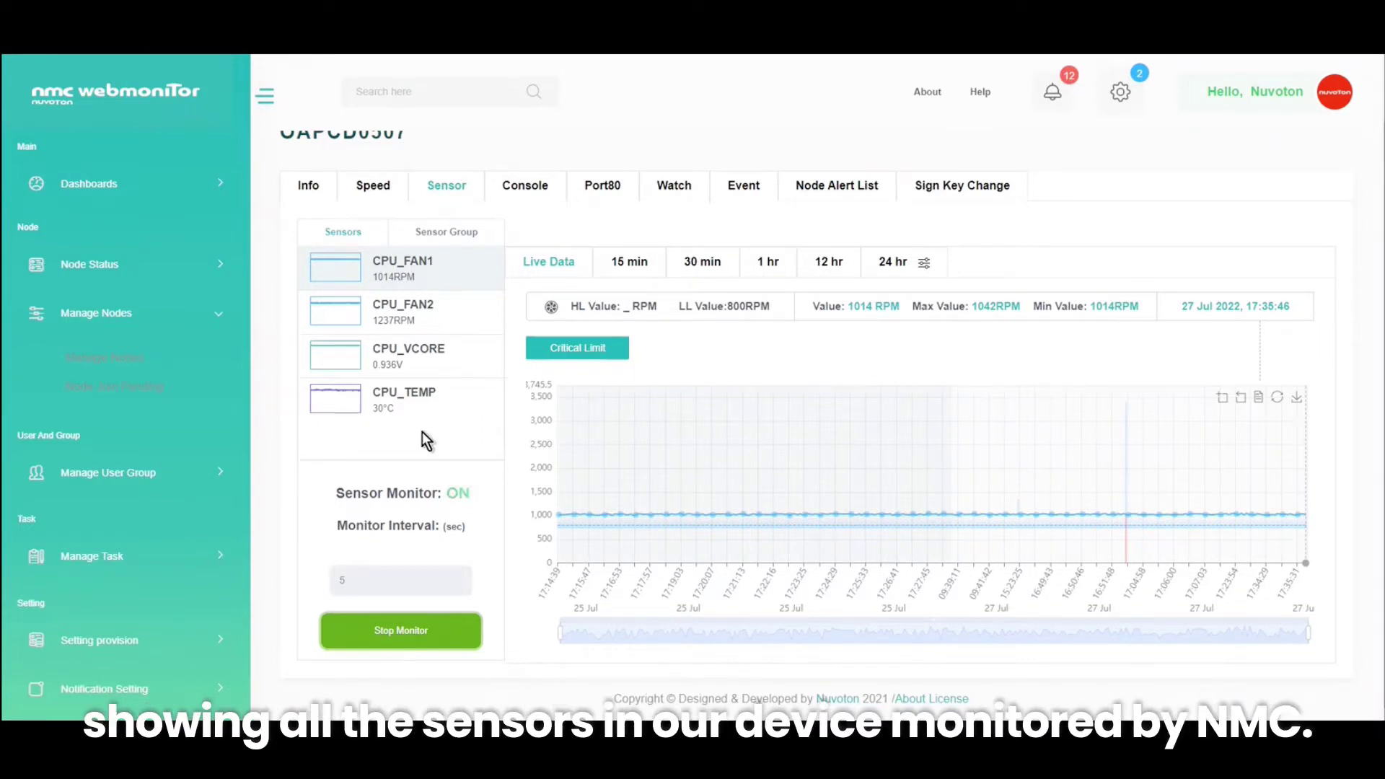
click(417, 312)
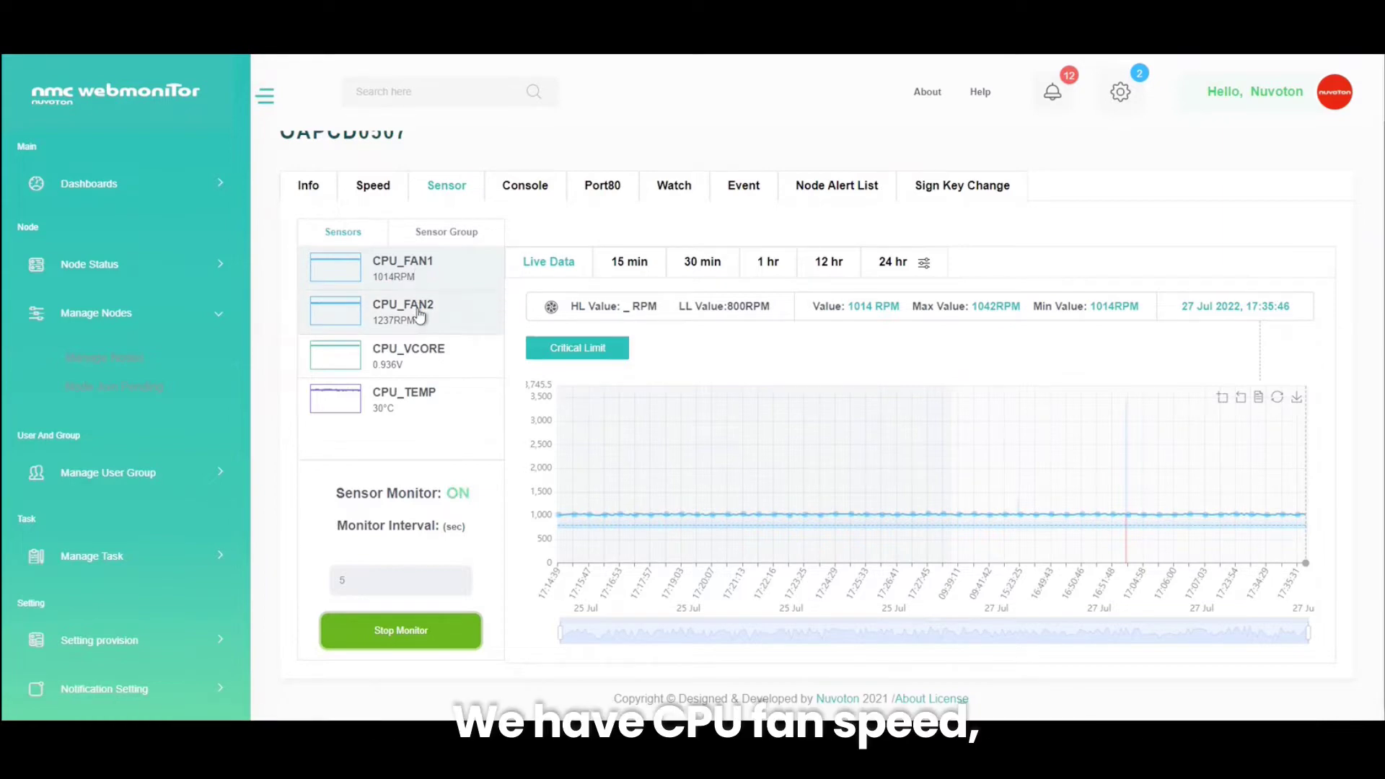
click(420, 363)
click(417, 401)
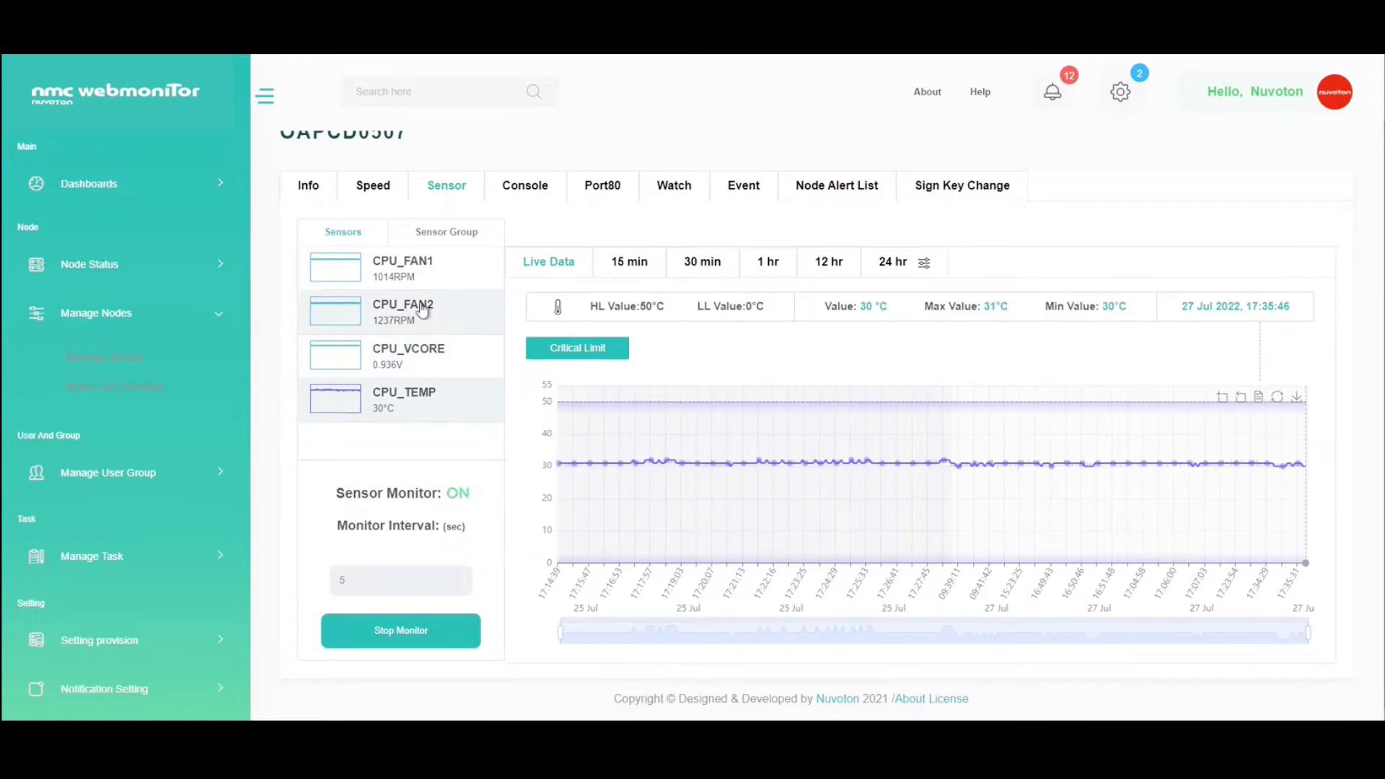
click(420, 279)
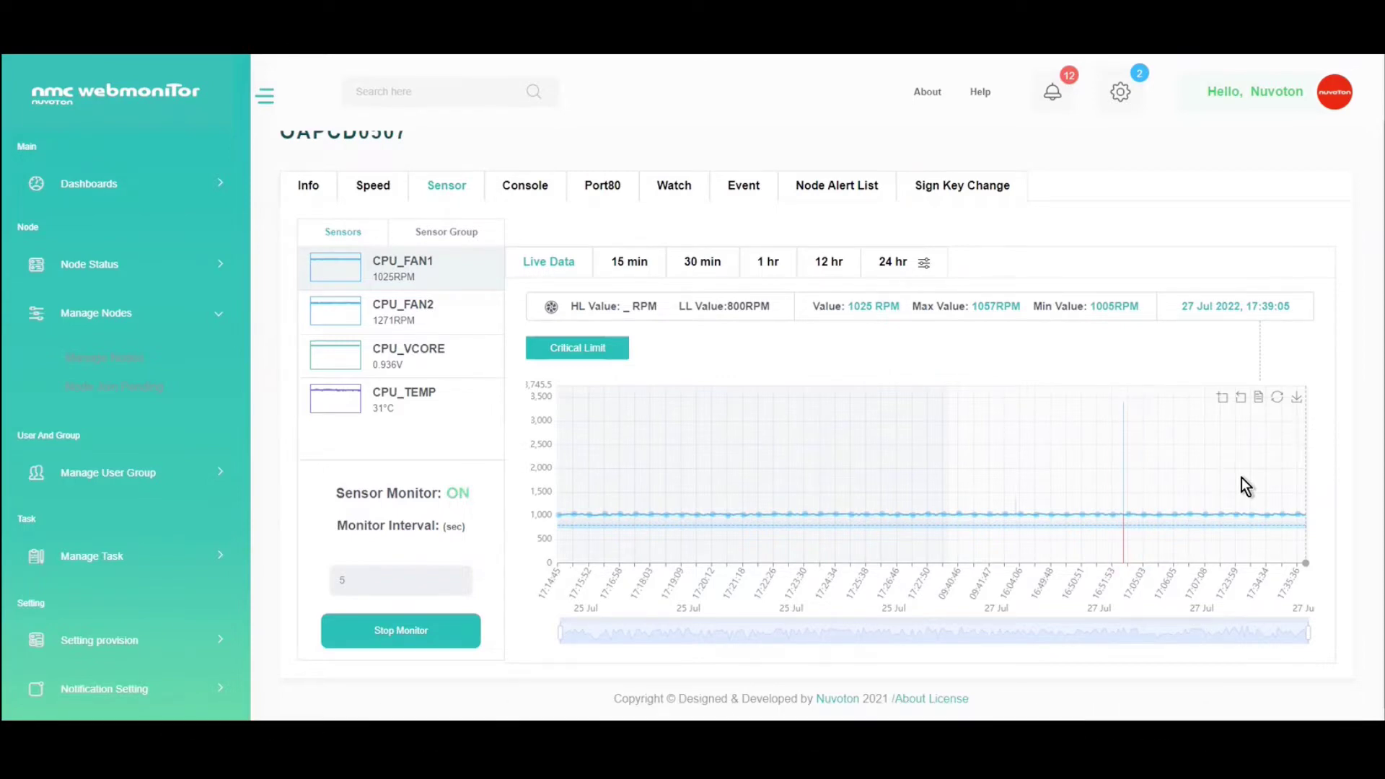
click(1224, 402)
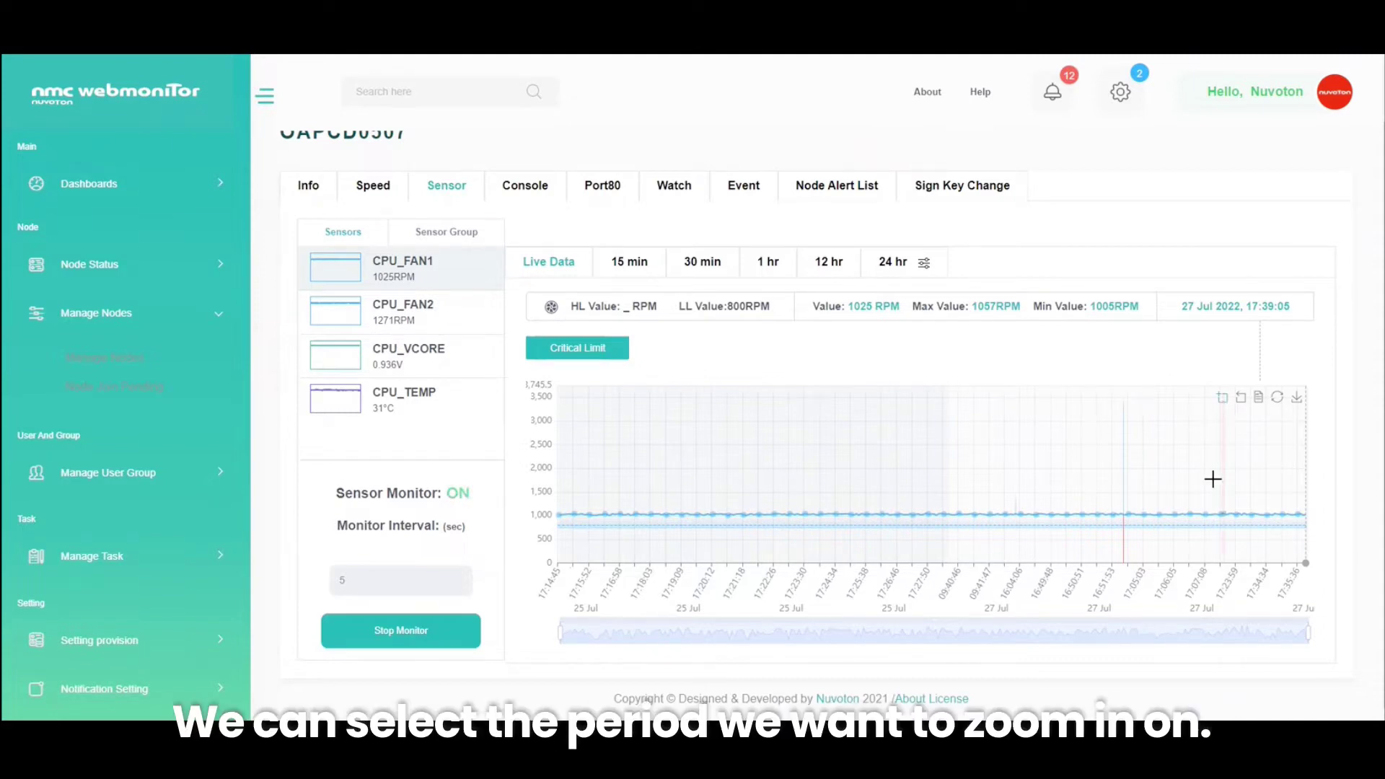
Zoom the CPU_FAN1 chart into the latest 27 Jul readings by dragging across its right end.
drag(1263, 518, 1311, 537)
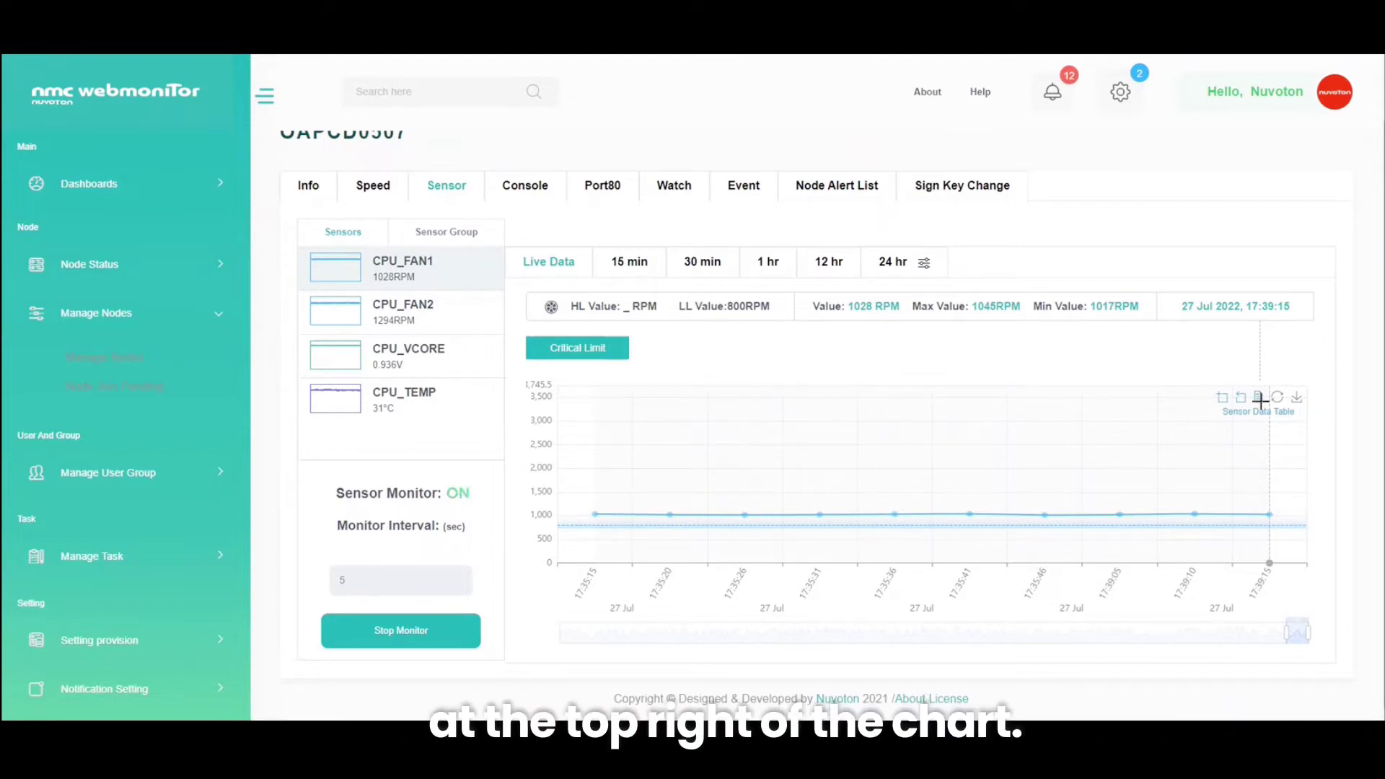
Export CPU_FAN1's data-table readings to Desktop as sensor_data.xls, replacing the existing file.
click(1263, 404)
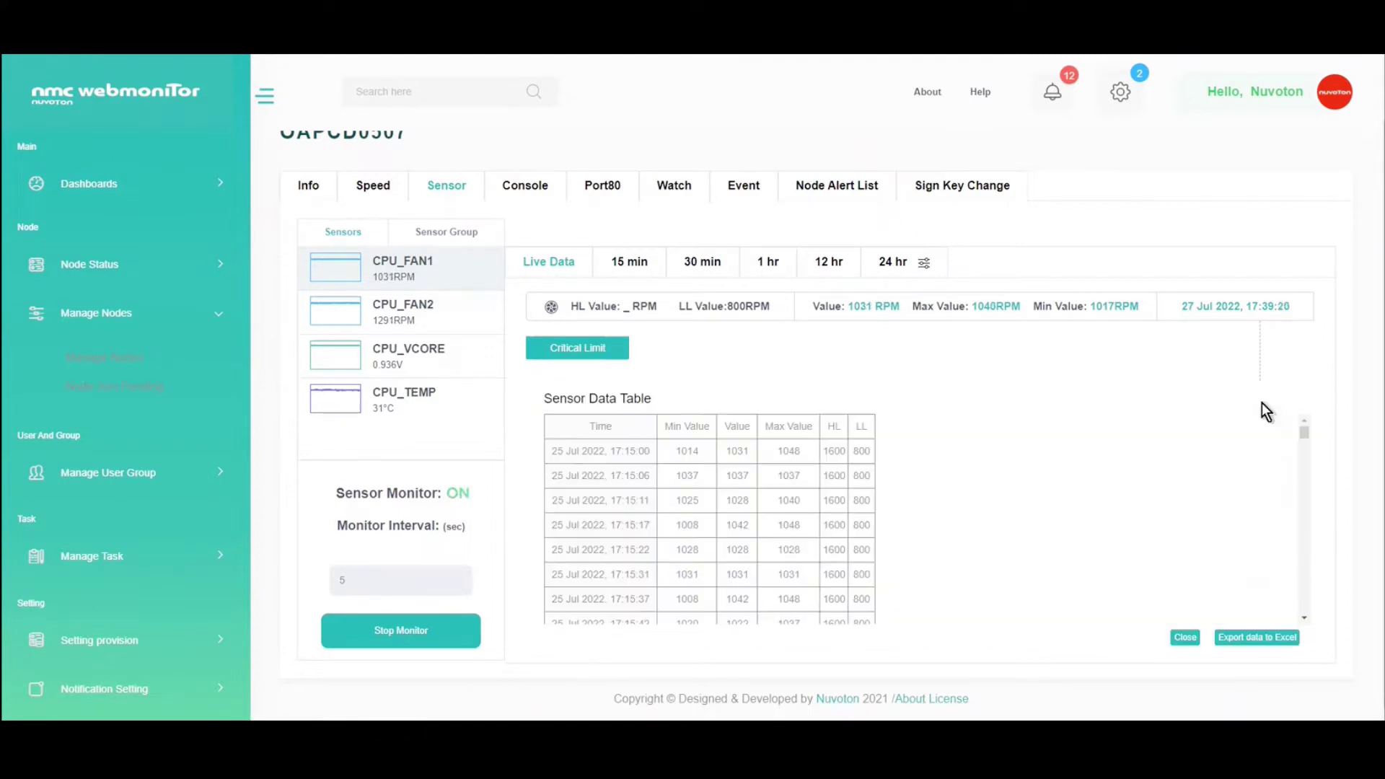
drag(1302, 430, 1304, 614)
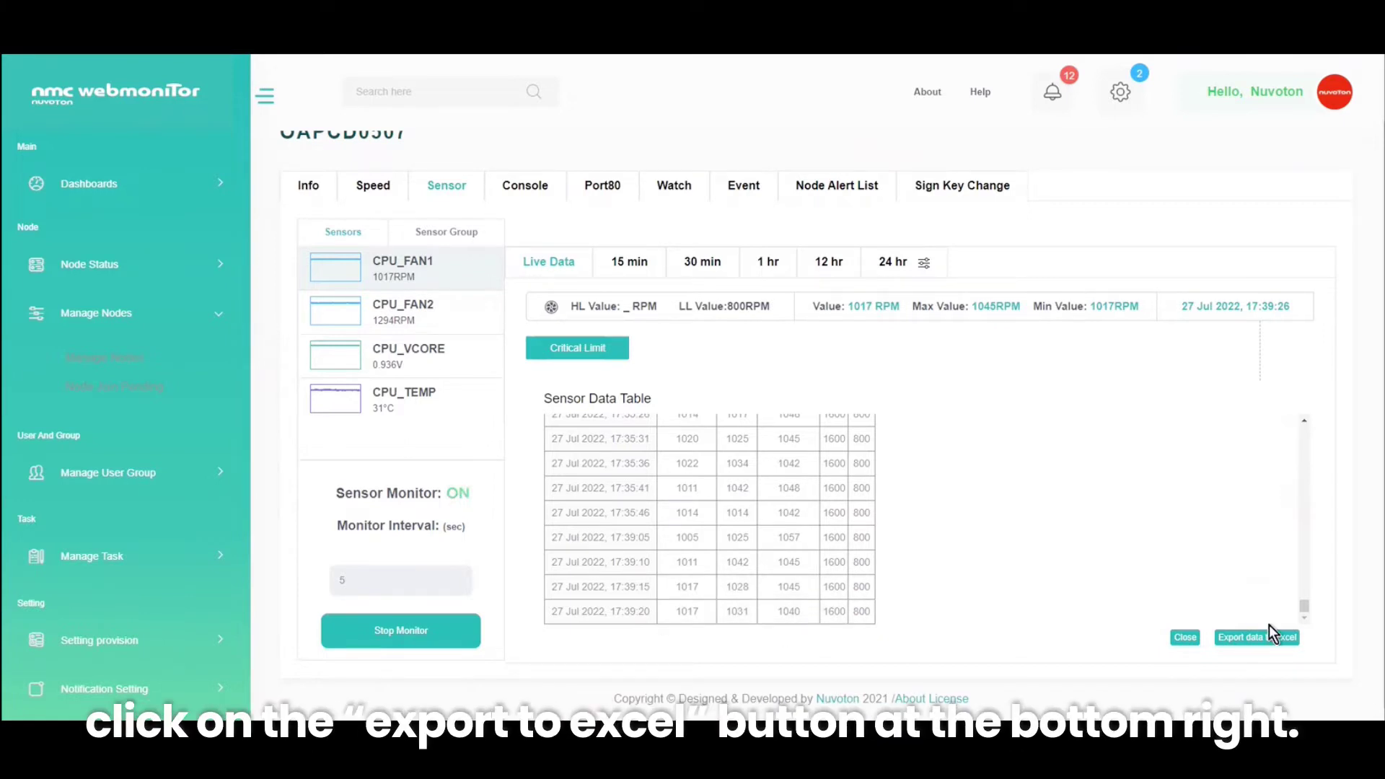
click(1286, 641)
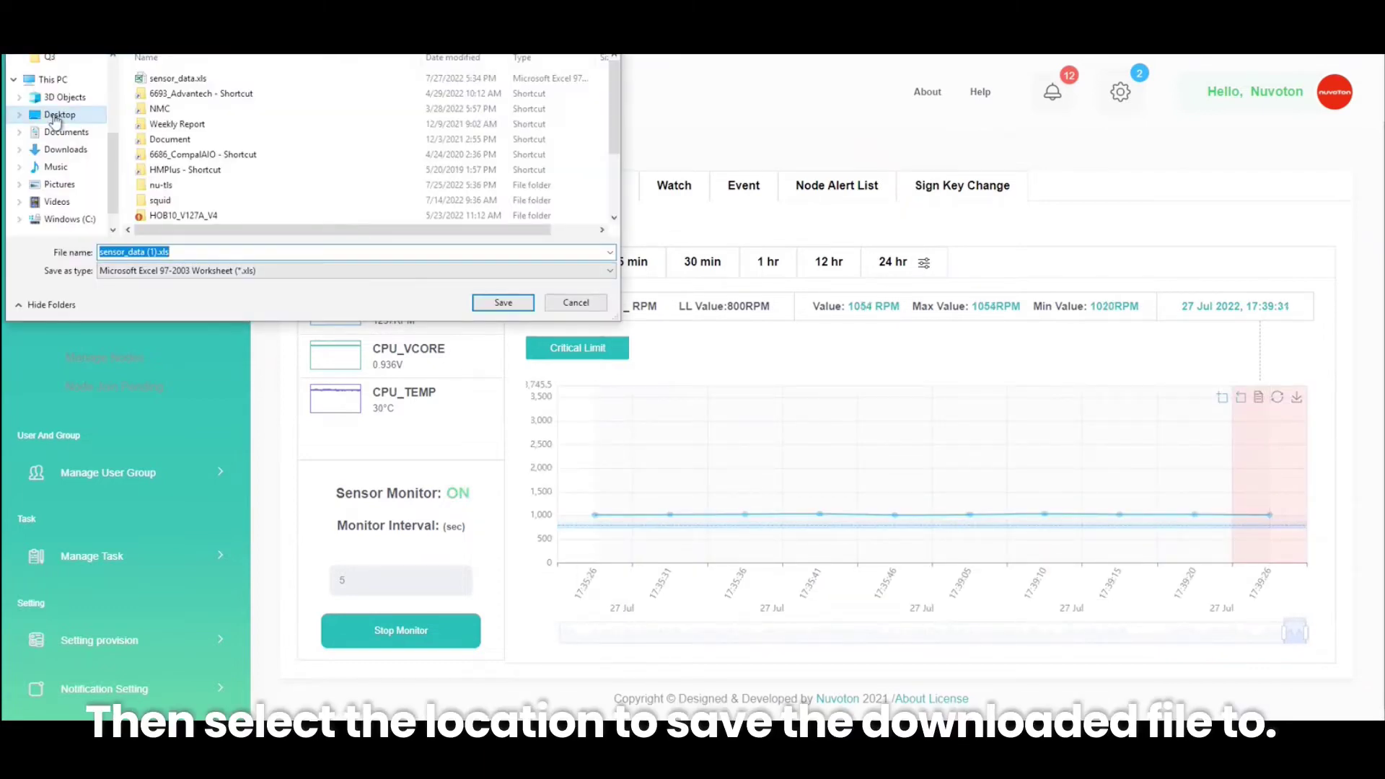
click(176, 78)
click(503, 302)
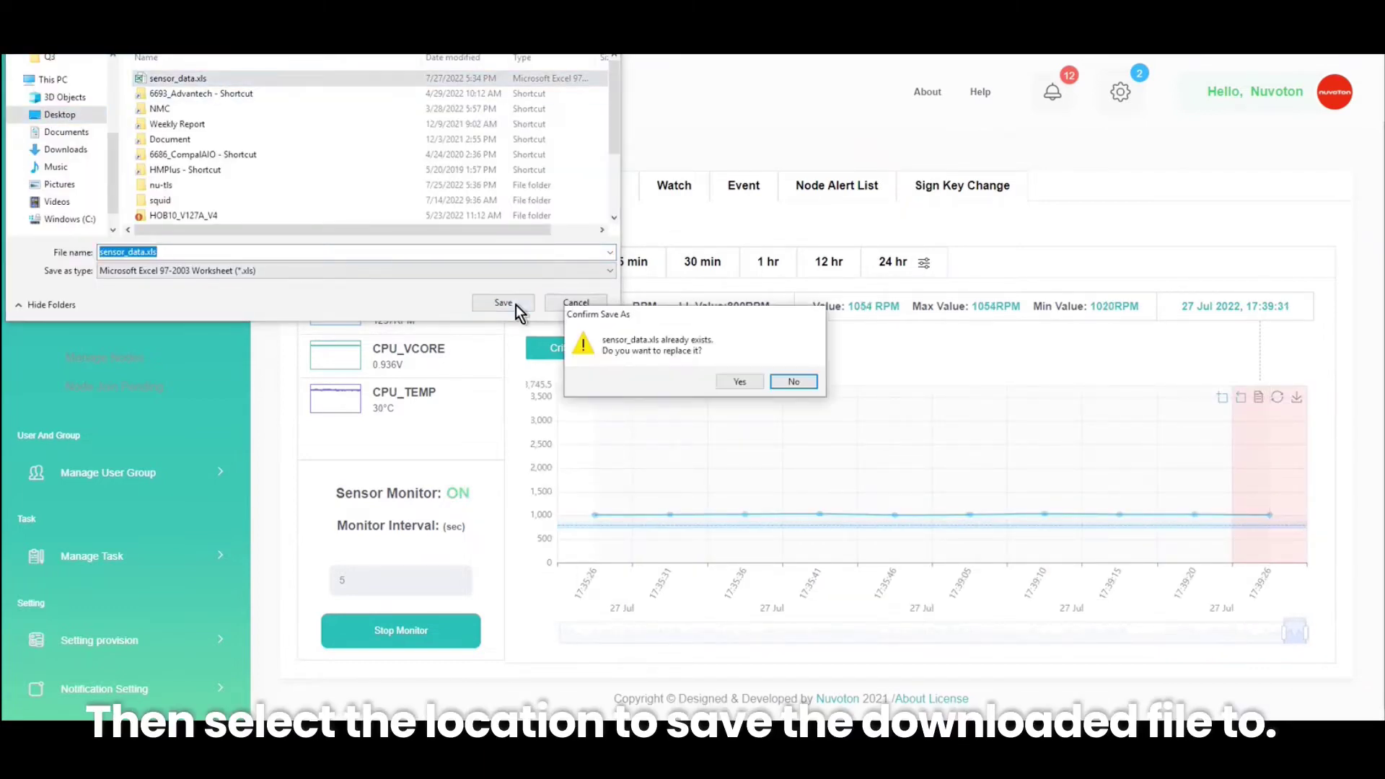
click(739, 381)
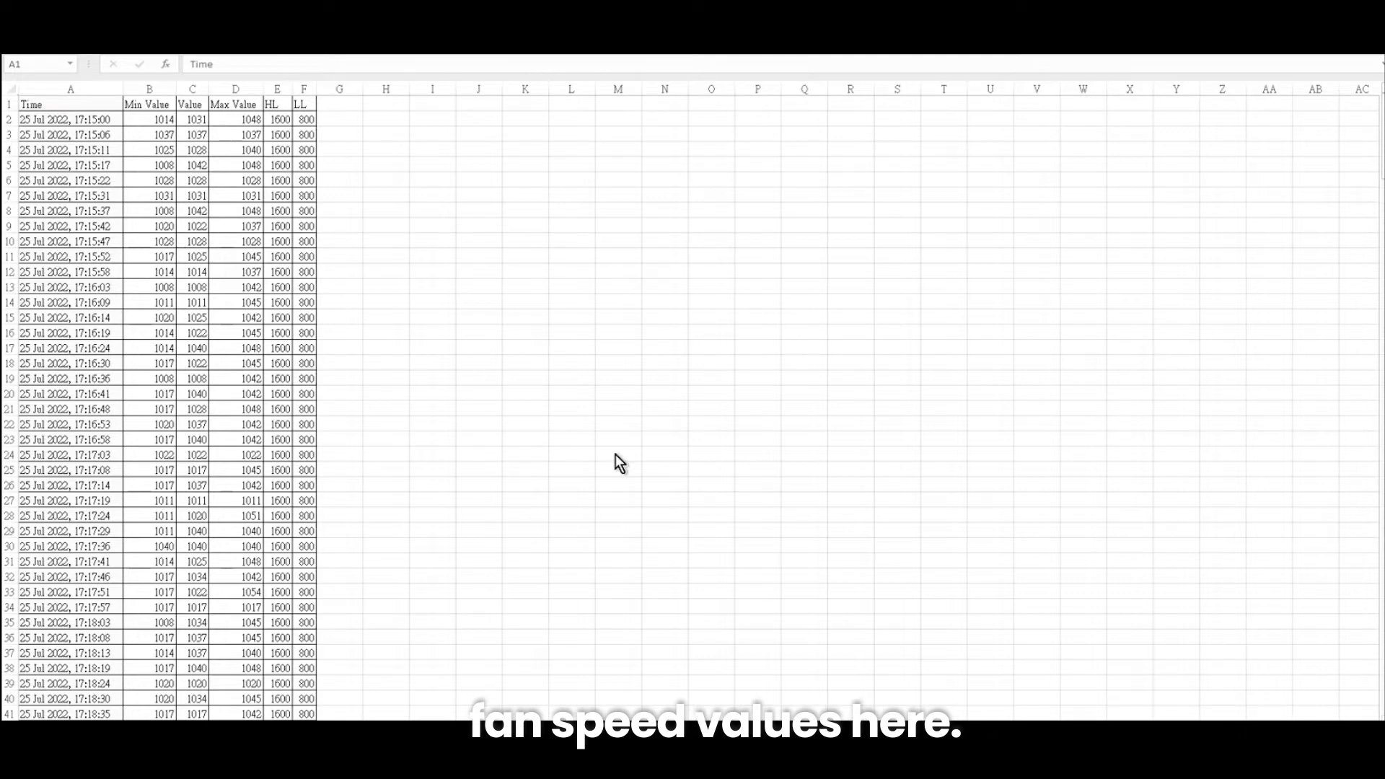
scroll(519, 530, down, 8)
scroll(693, 465, down, 8)
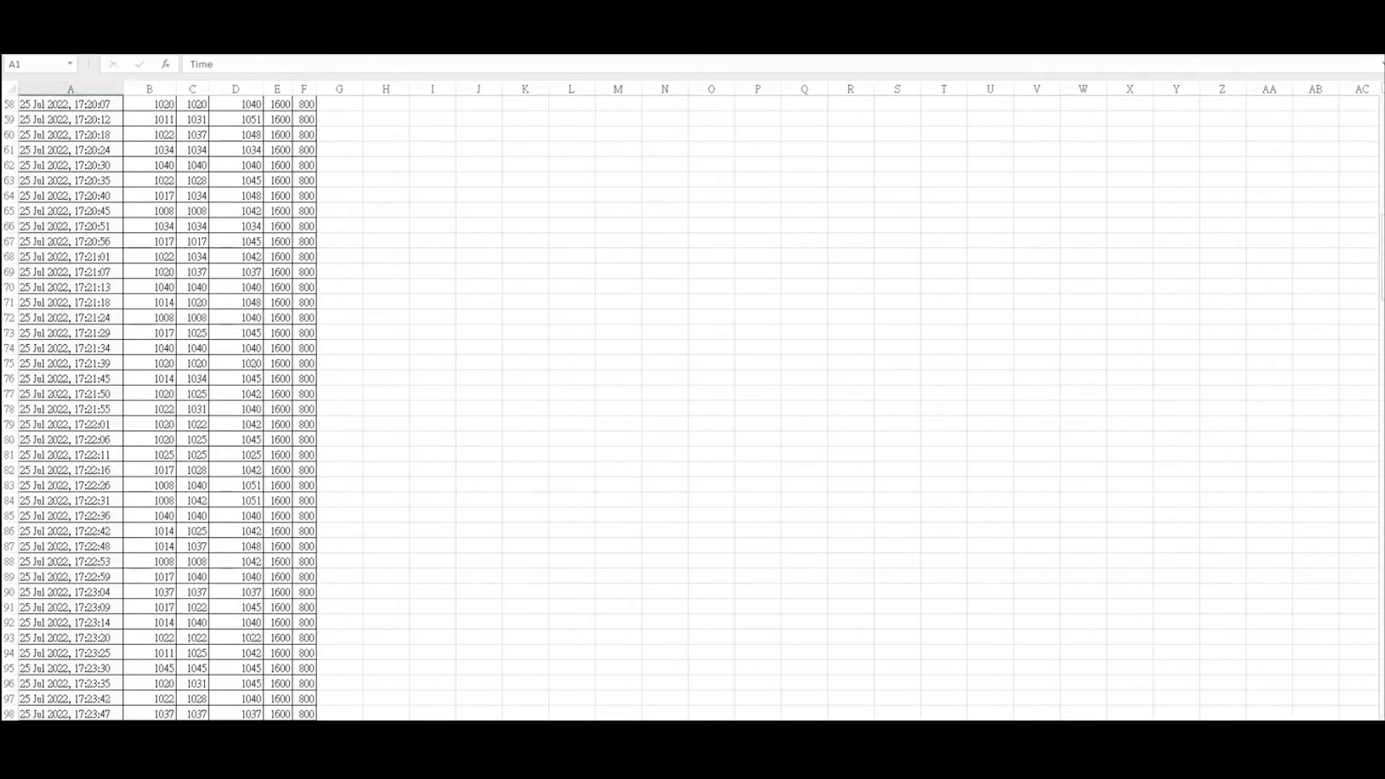
drag(1380, 287, 1379, 519)
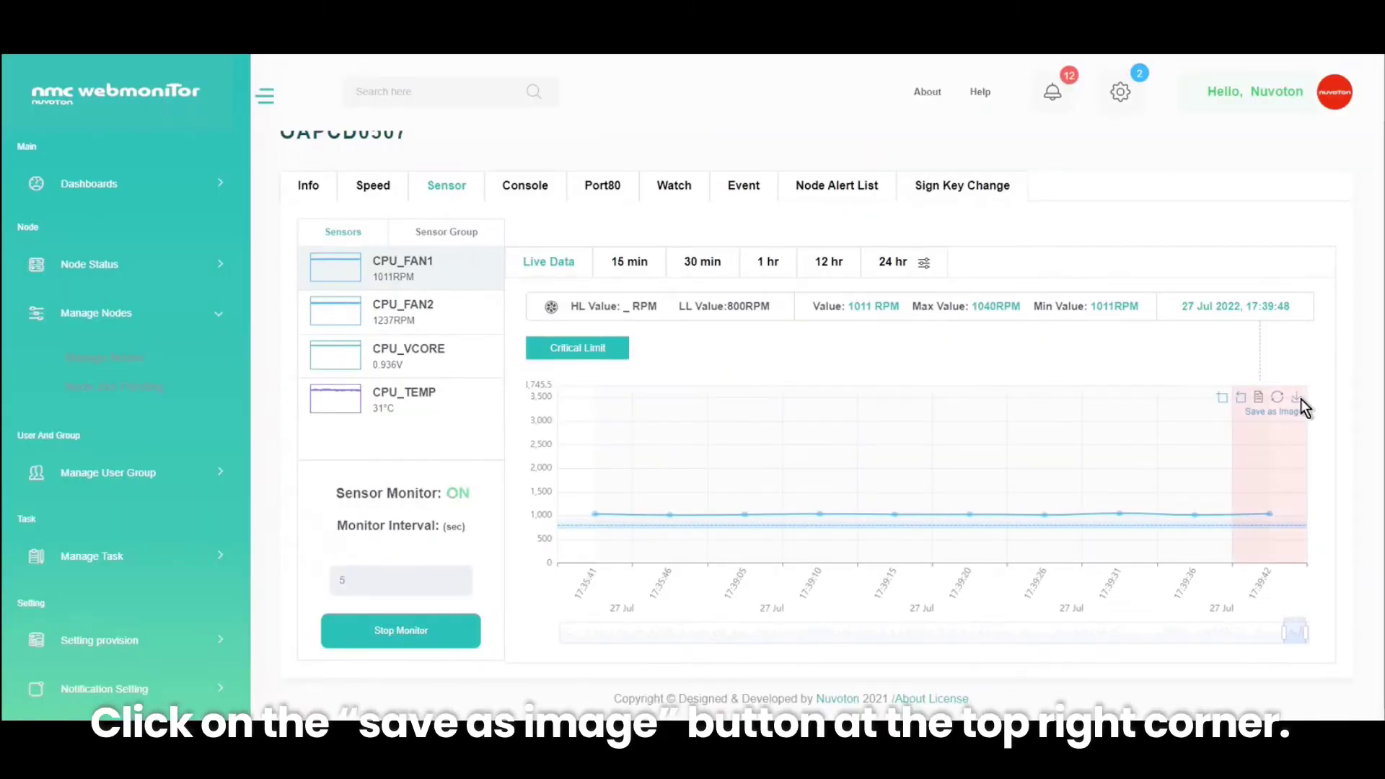
Save the zoomed CPU_FAN1 chart as the image echarts.png.
click(1298, 398)
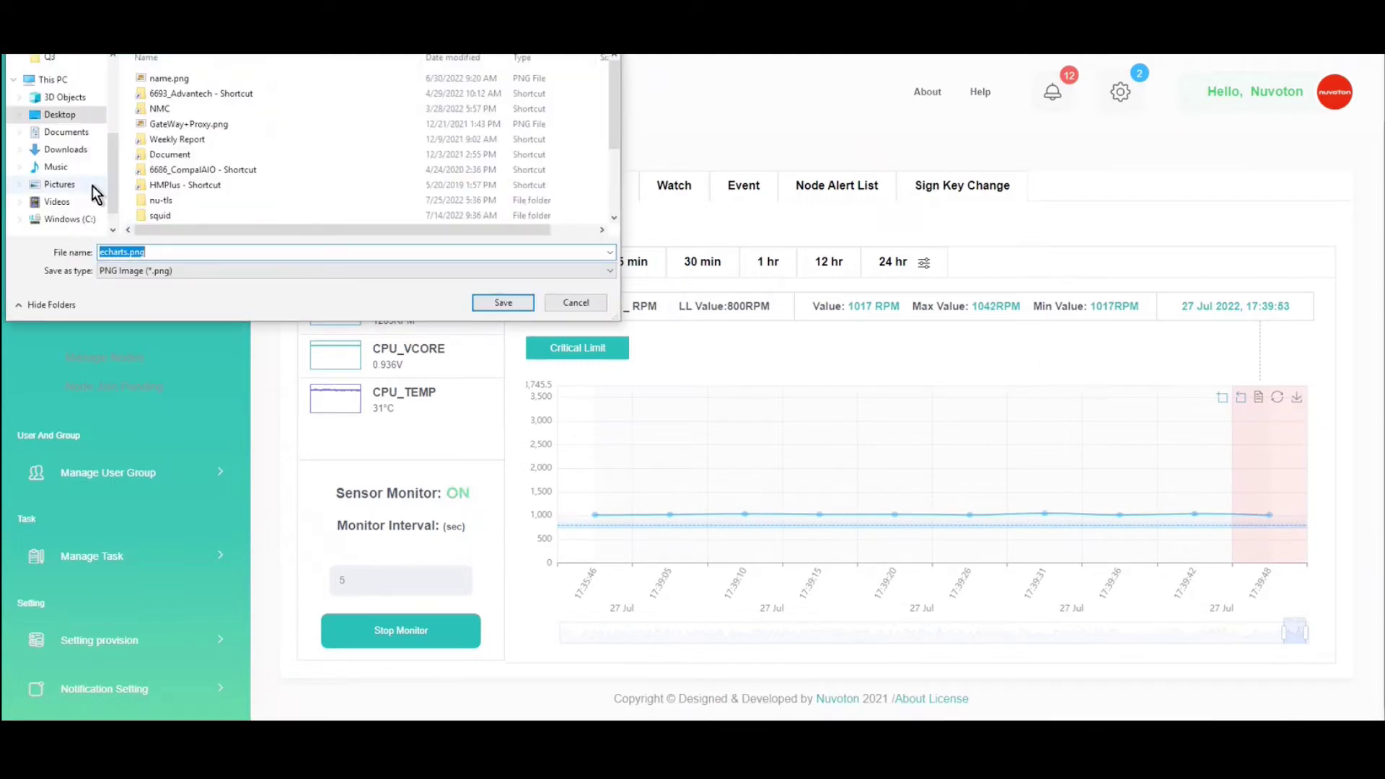
click(502, 303)
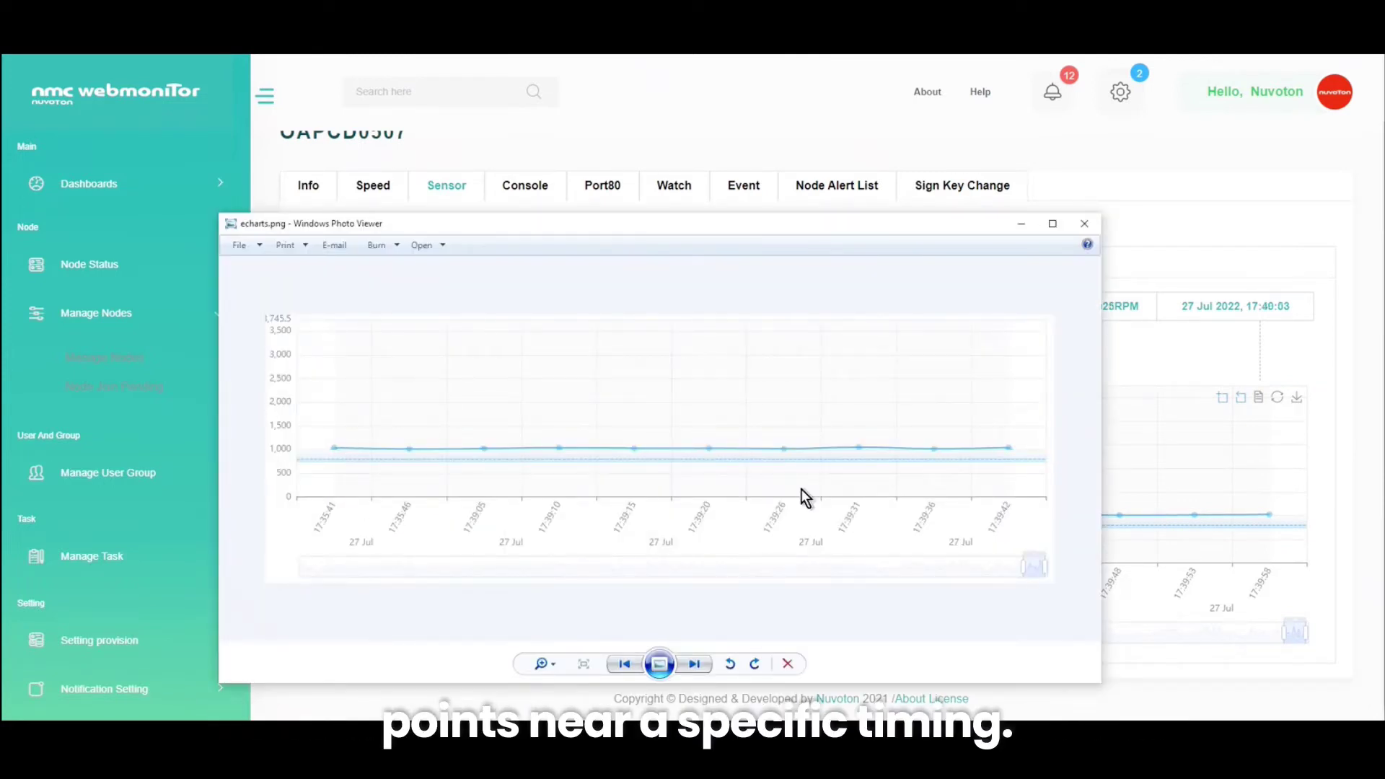
Close the saved chart image and return to the CPU_FAN1 live chart.
click(1085, 223)
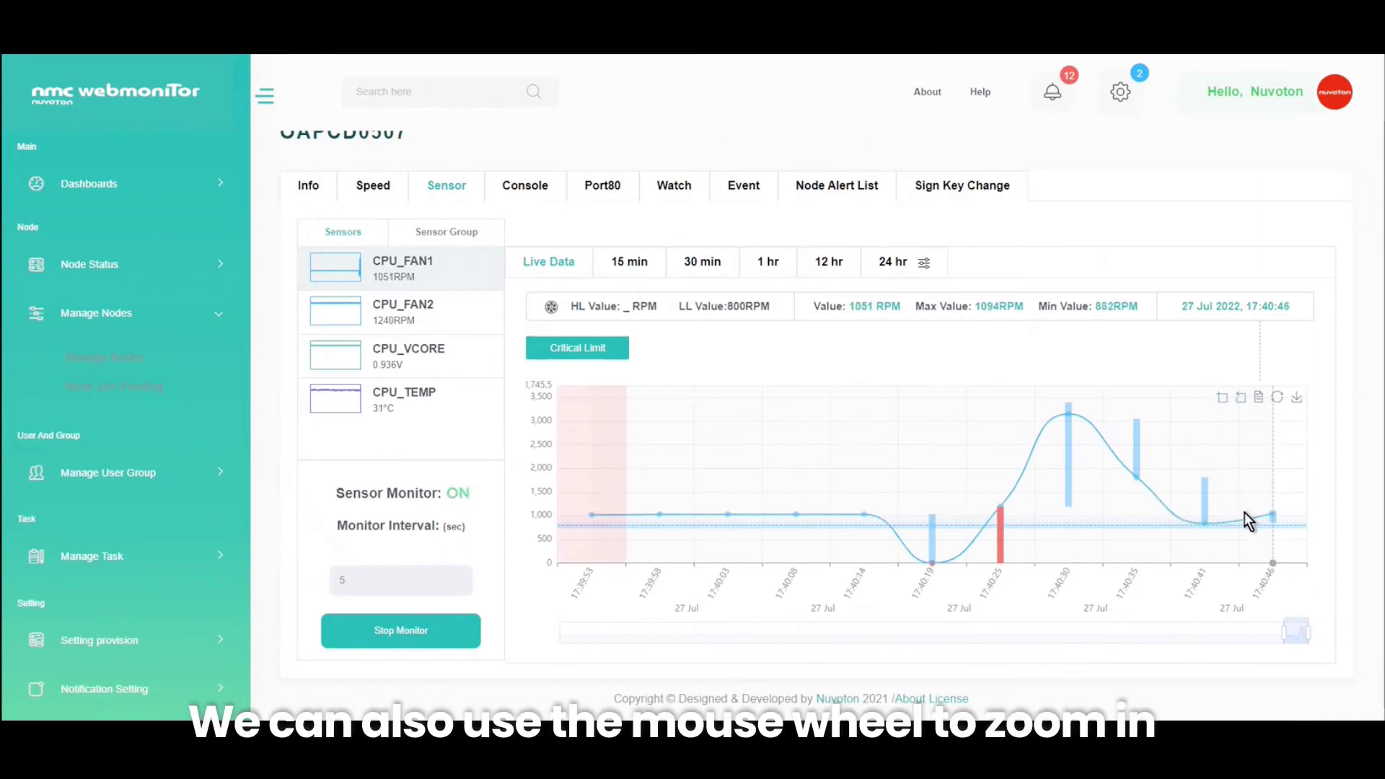
scroll(1244, 513, down, 3)
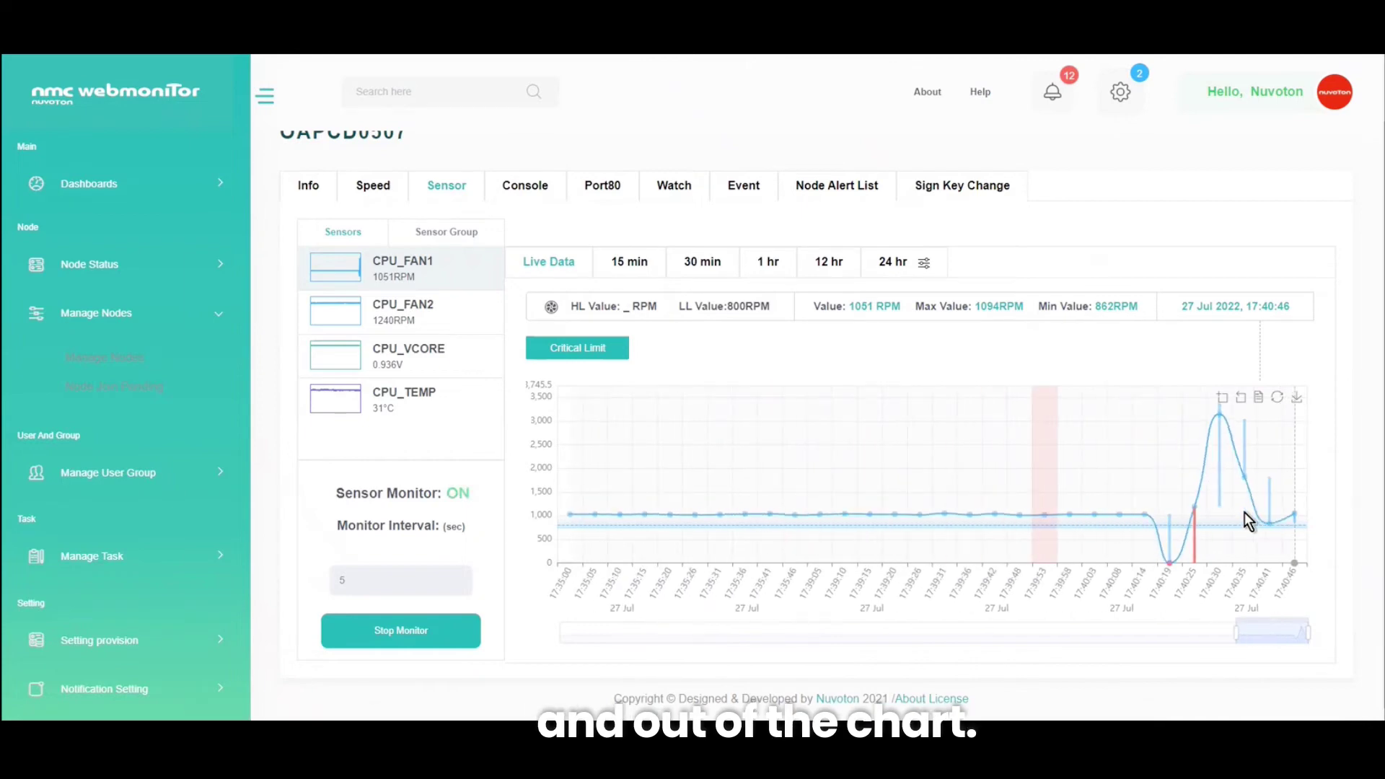
In the Sensor Group view keep the Fan group and add CPU_FAN2 to the chart.
click(450, 237)
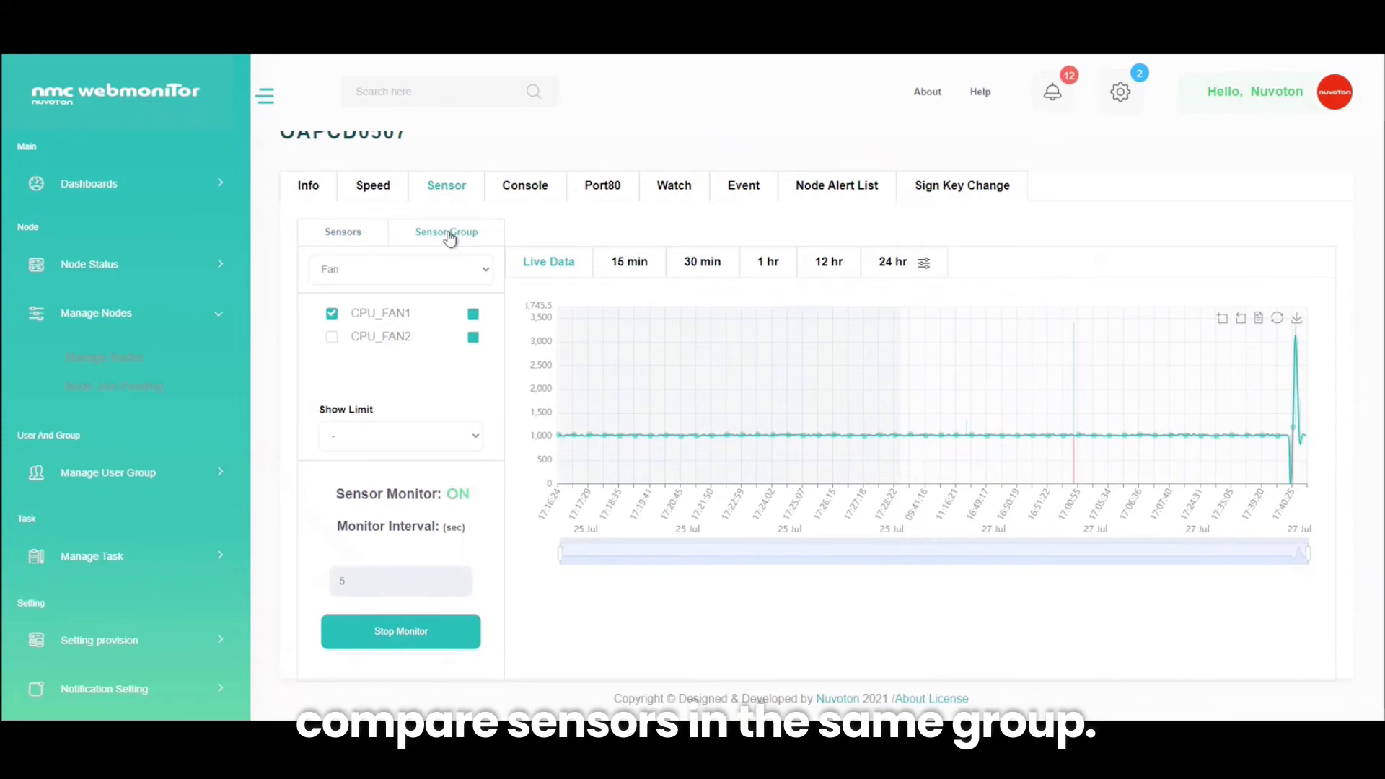
click(488, 274)
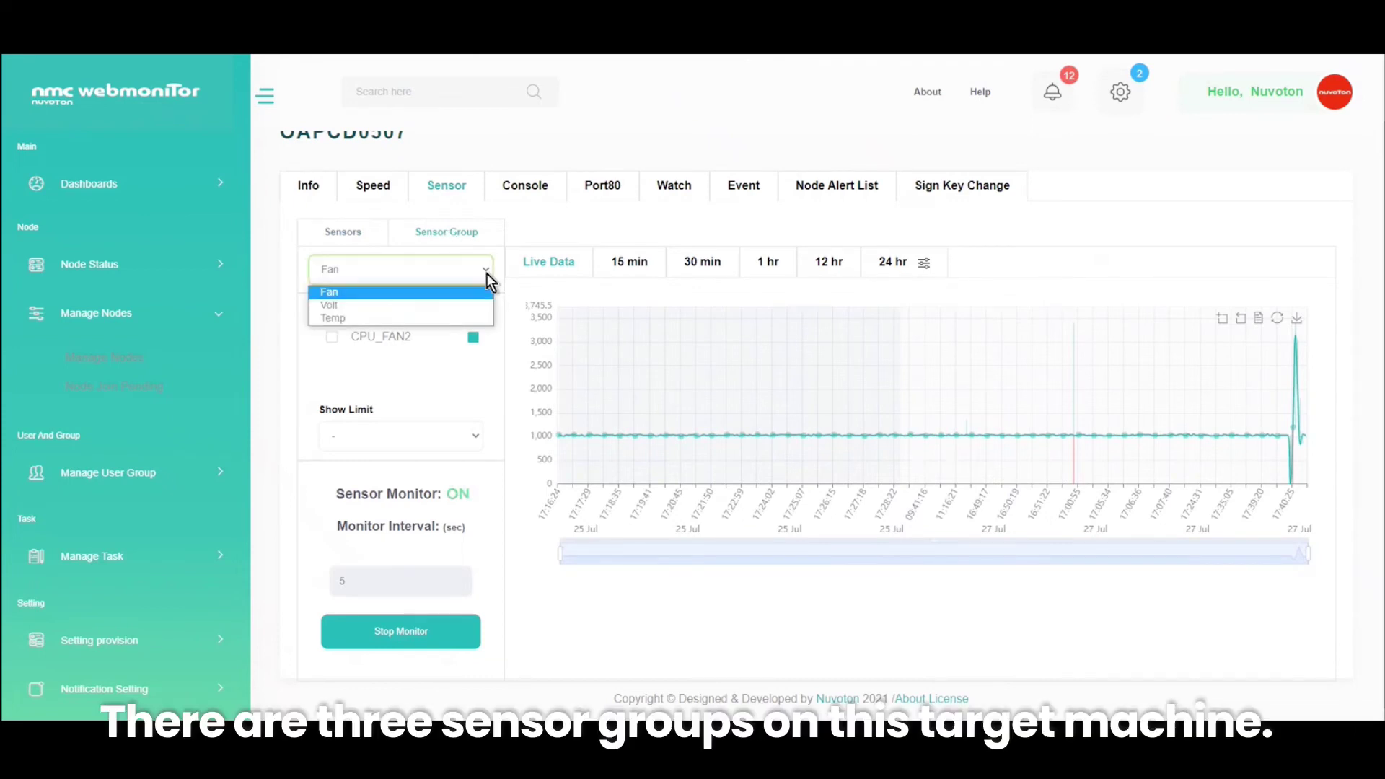
click(438, 293)
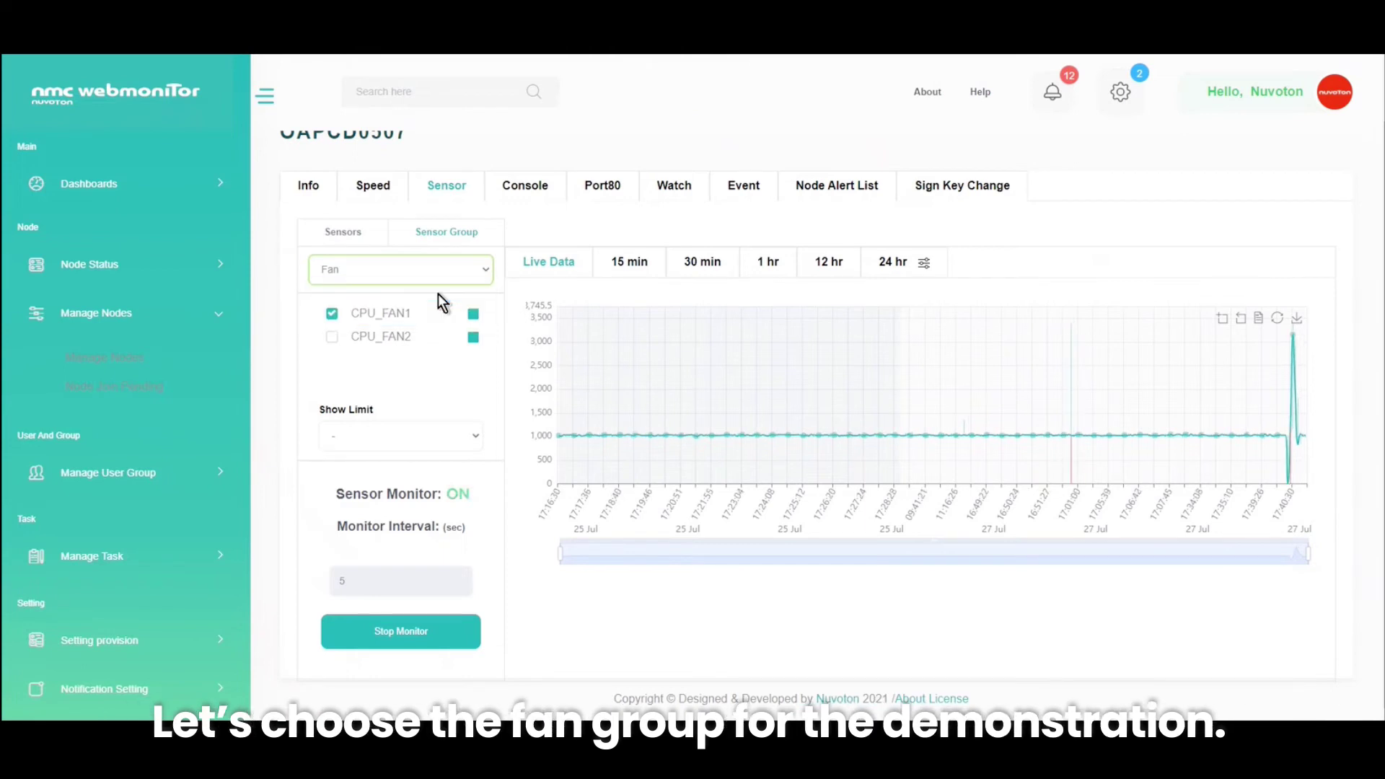
click(332, 336)
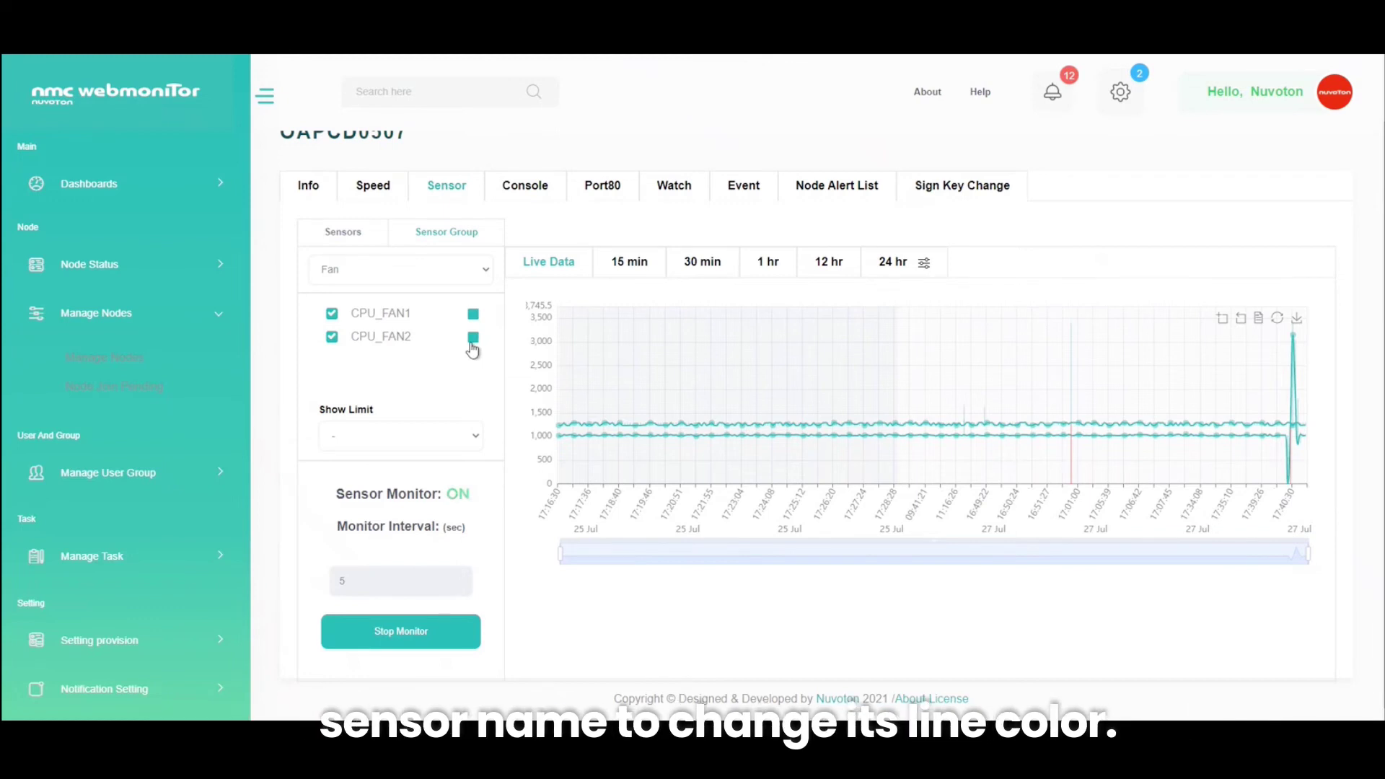
Recolour CPU_FAN2's chart line dark blue and save the colour.
click(473, 338)
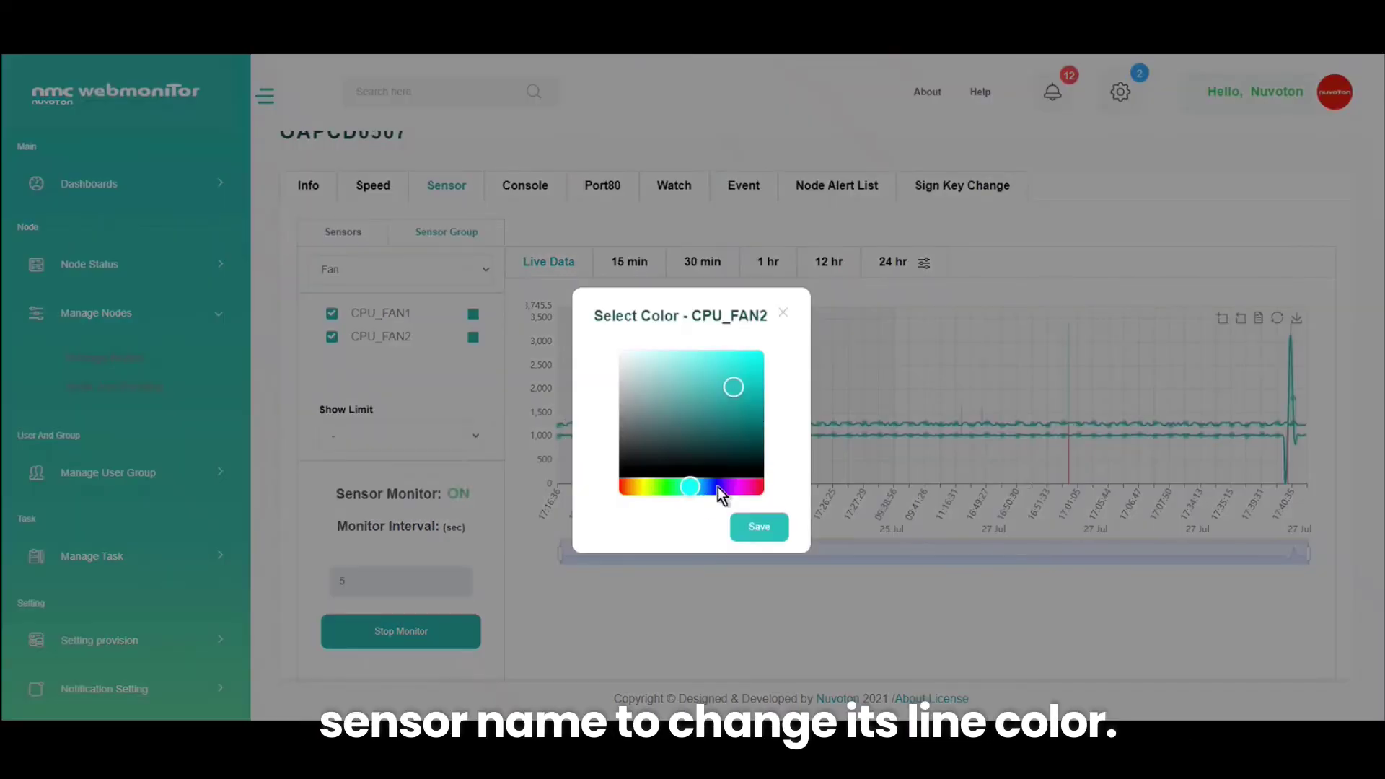
click(717, 488)
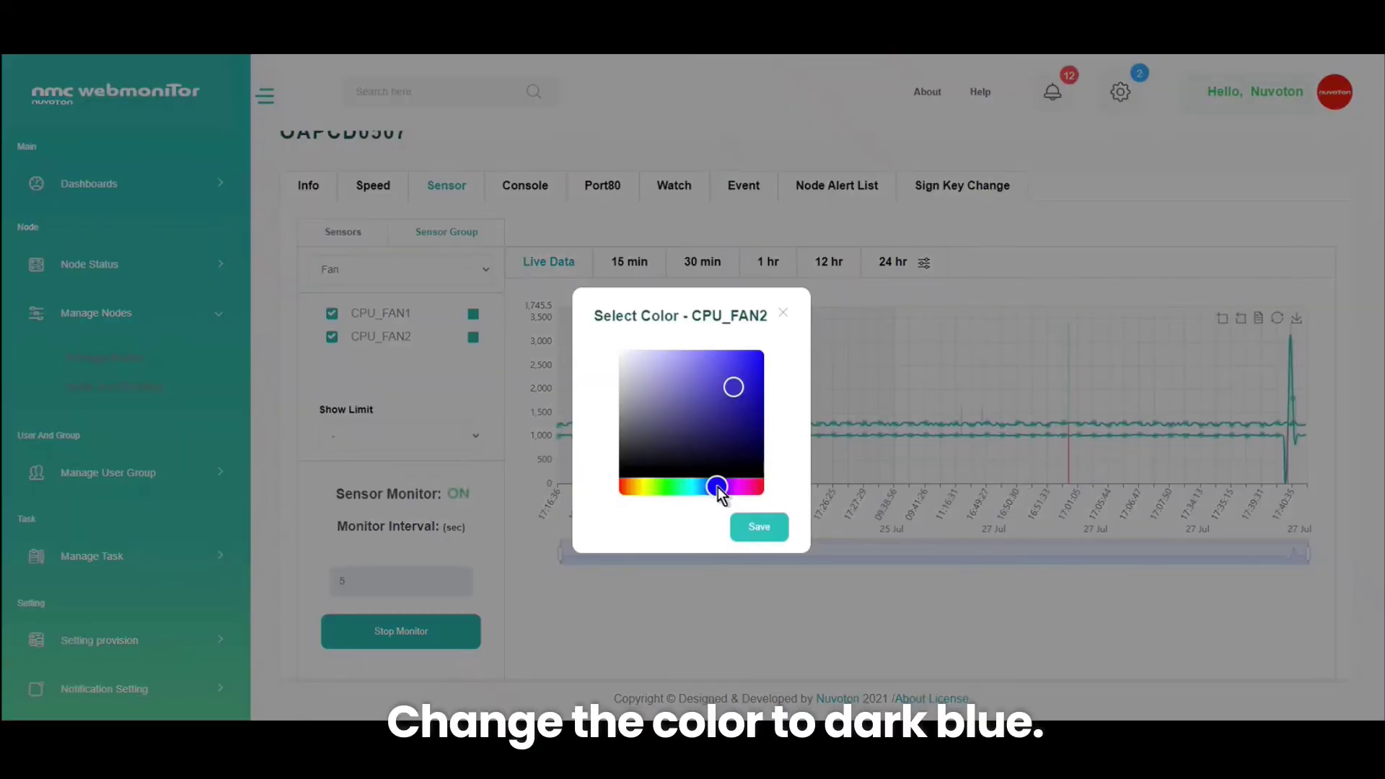
click(758, 526)
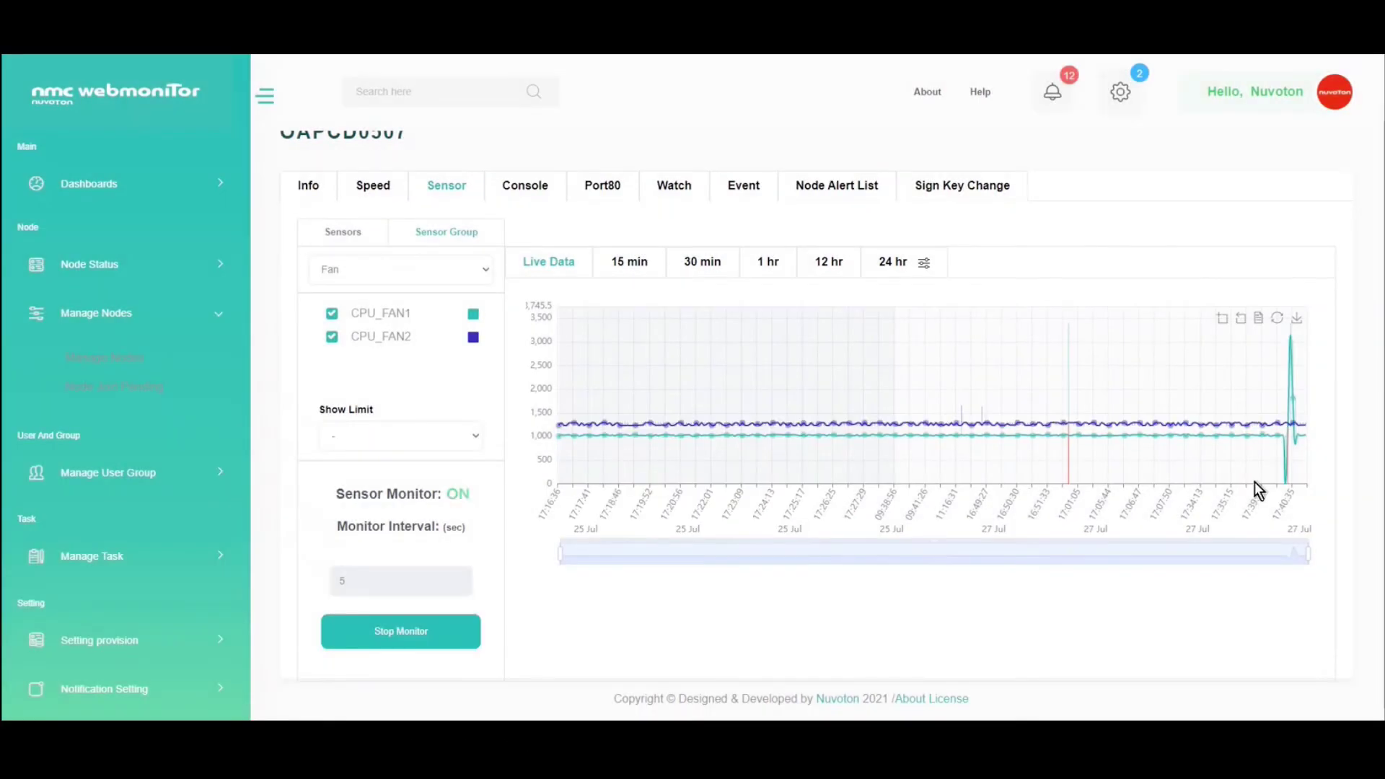
Show CPU_FAN1's limit line, then switch the Show Limit choice to CPU_FAN2.
click(477, 437)
click(444, 471)
click(432, 434)
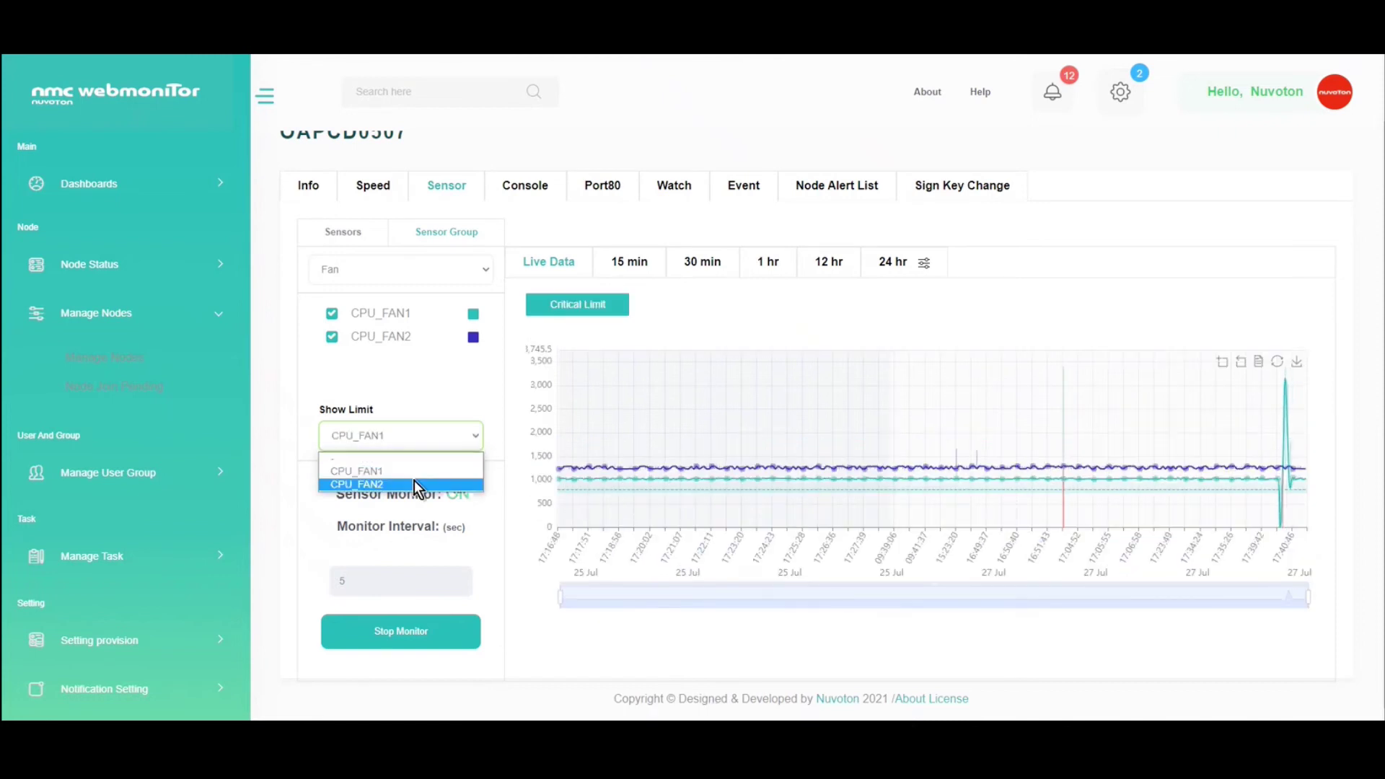
click(414, 481)
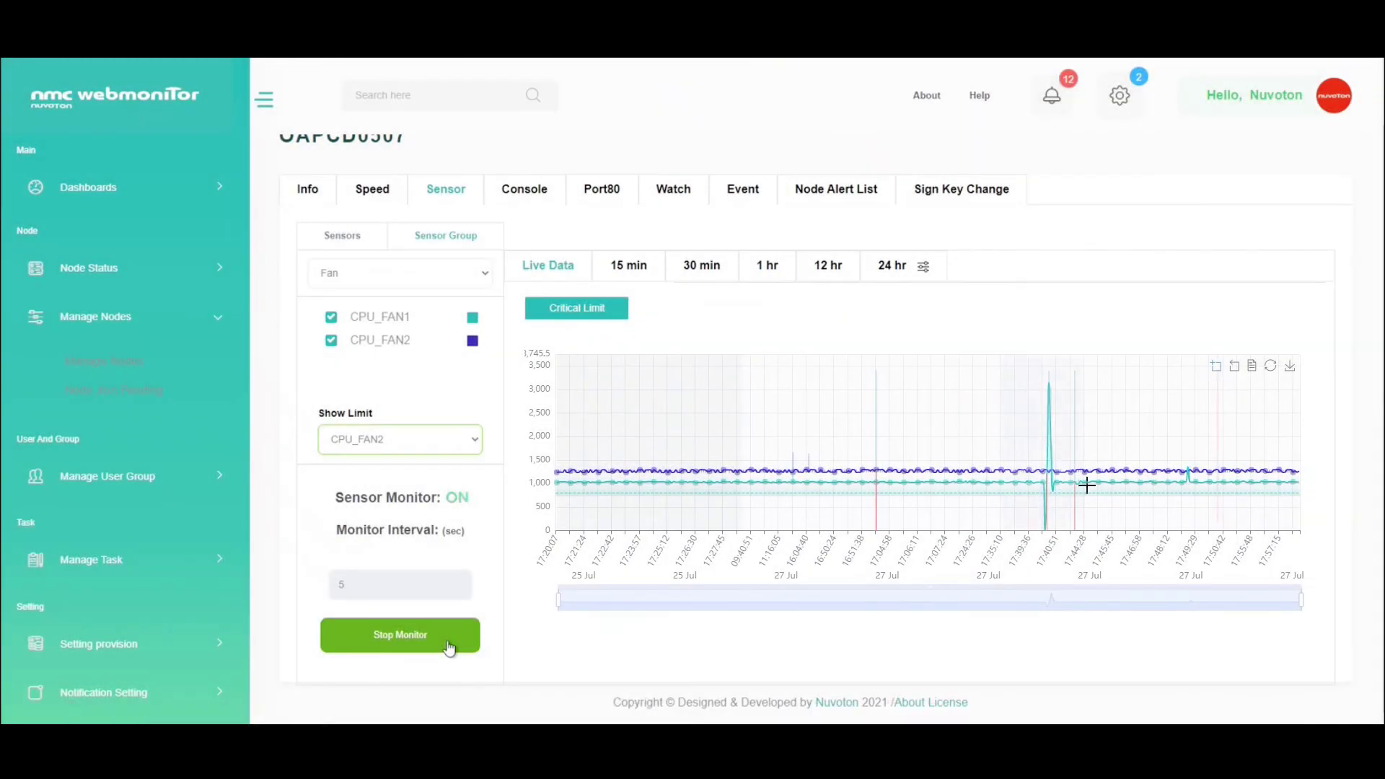
scroll(1085, 487, up, 5)
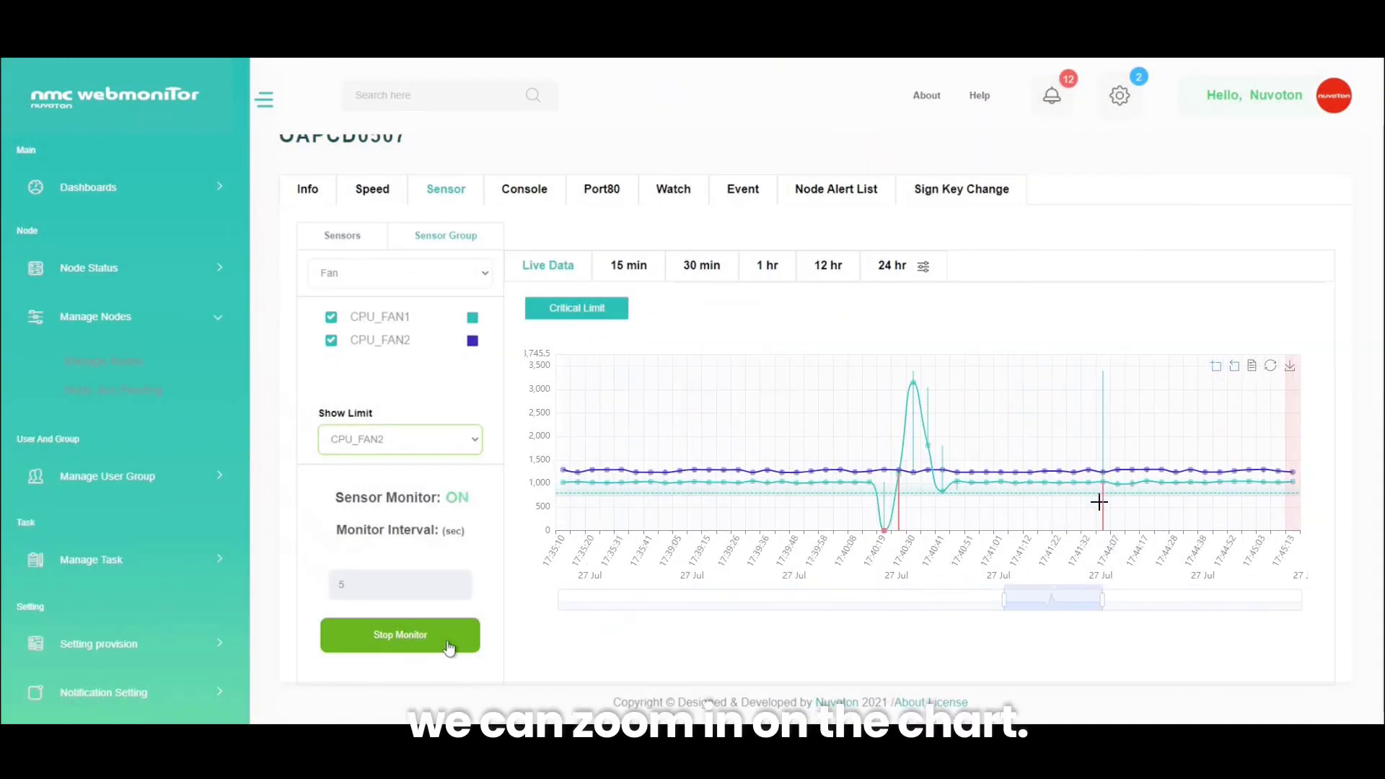
Show the detail popup for the spike point and compare CPU_FAN2's and CPU_FAN1's readings.
click(898, 471)
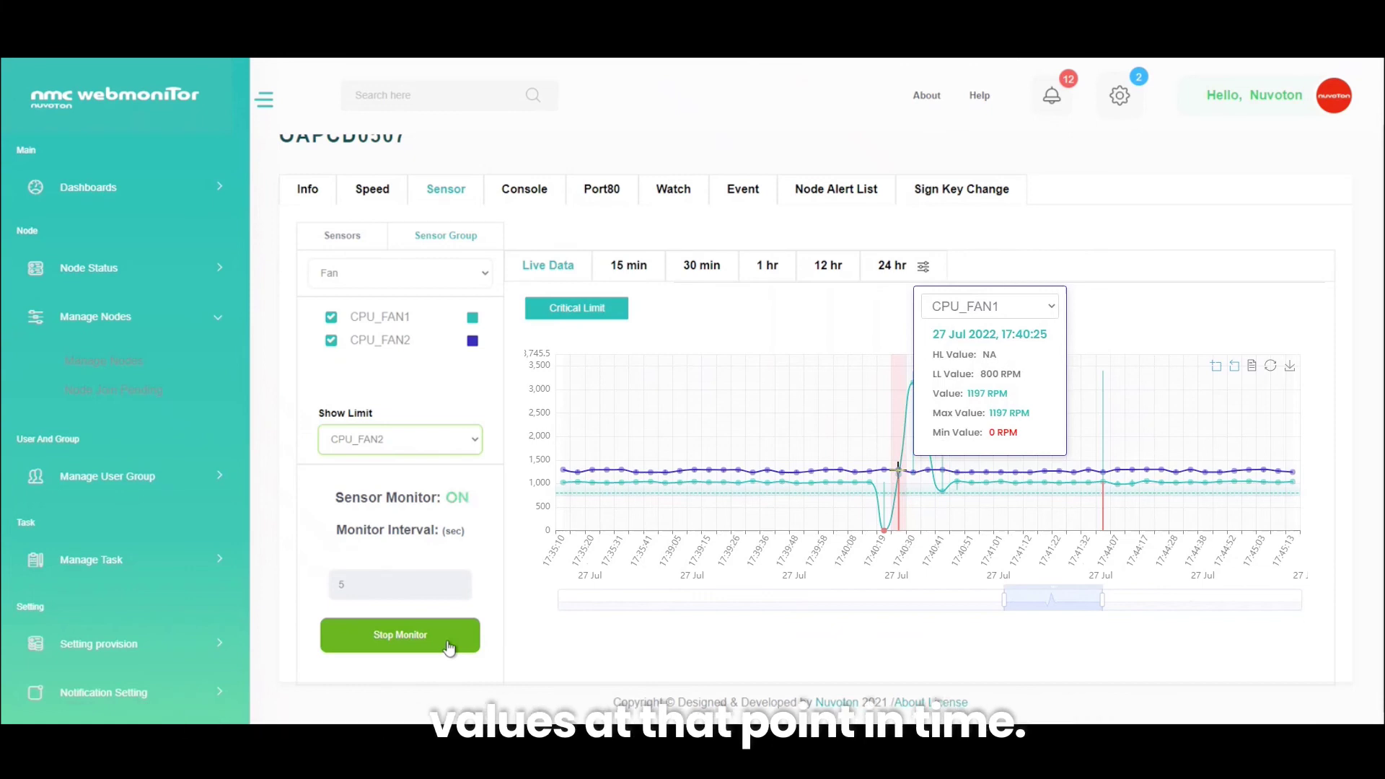
click(993, 307)
click(975, 355)
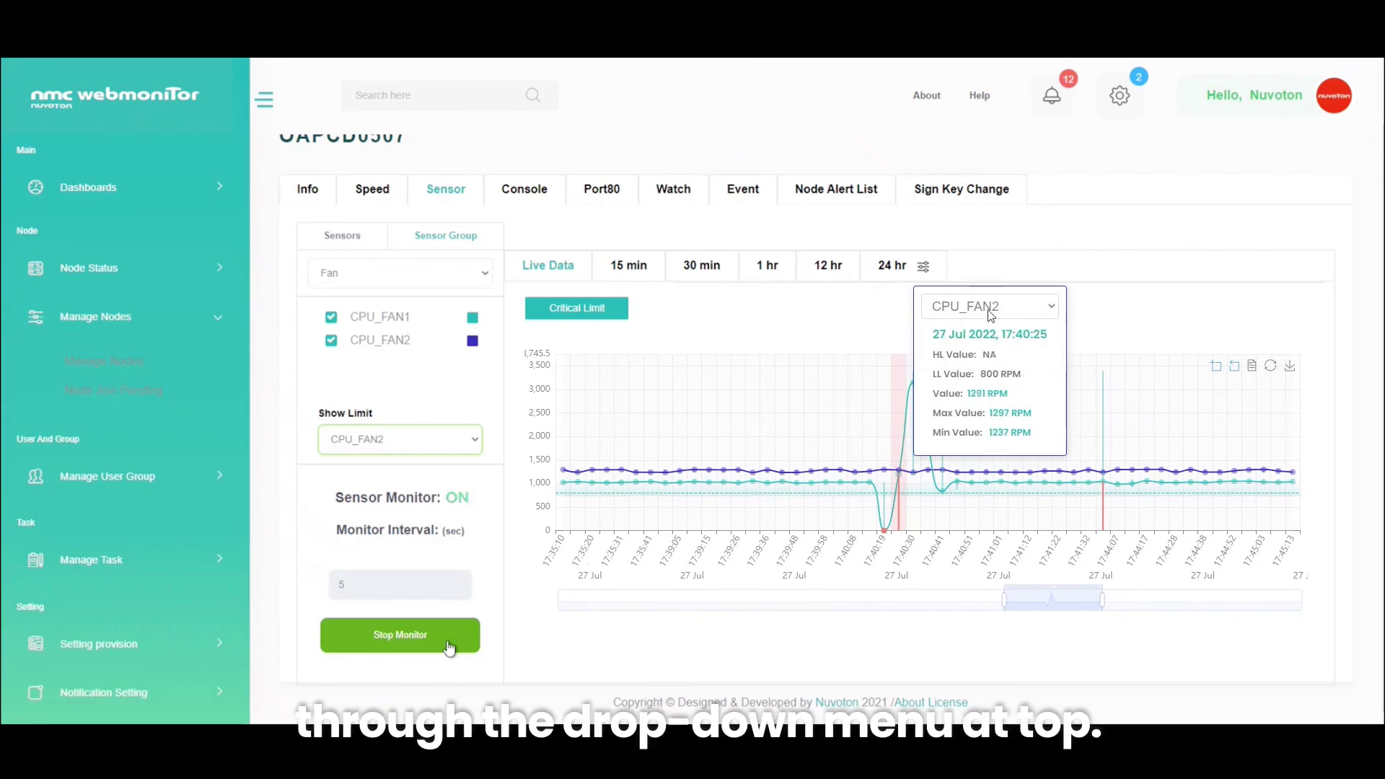
click(990, 306)
click(975, 333)
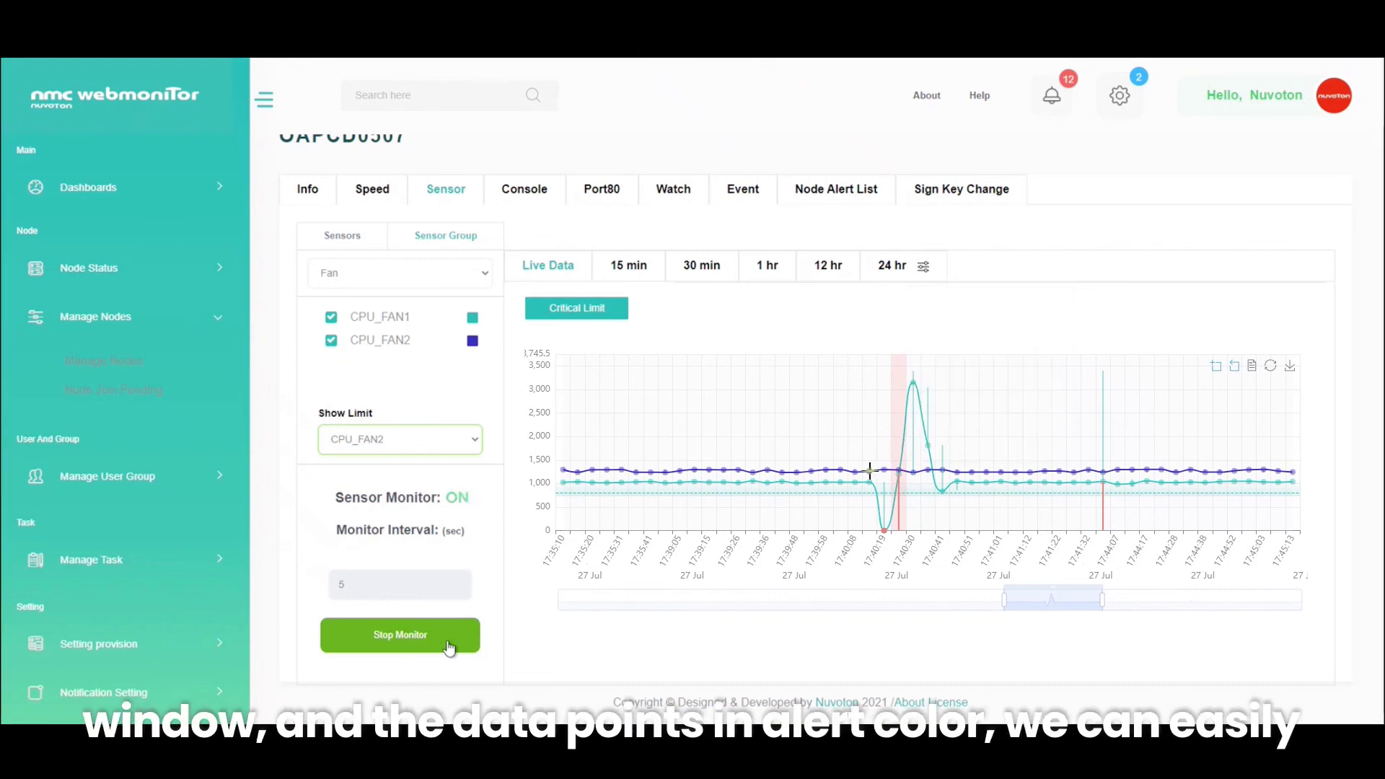
Switch the popup to CPU_FAN2's readings at 17:40:14 (1262 RPM, 800 RPM lower limit).
click(960, 307)
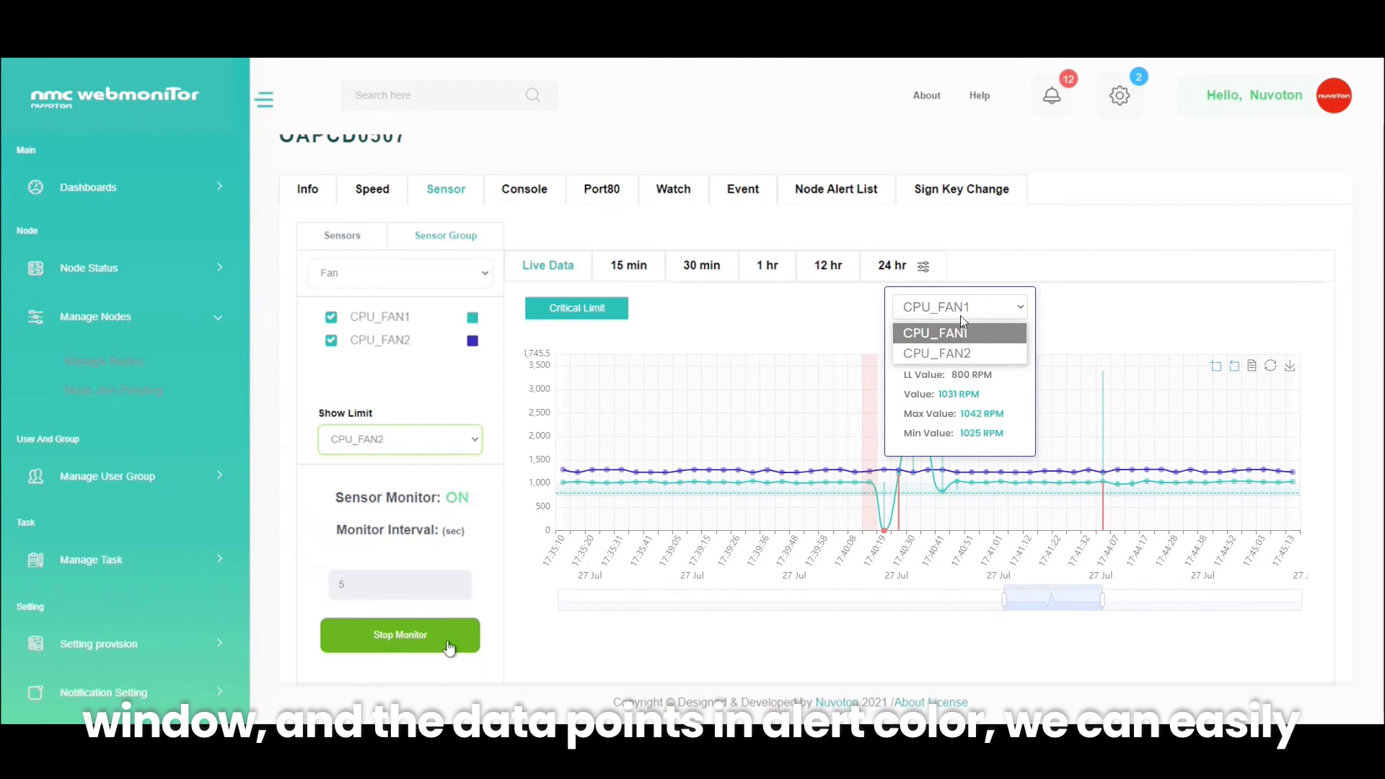
click(961, 354)
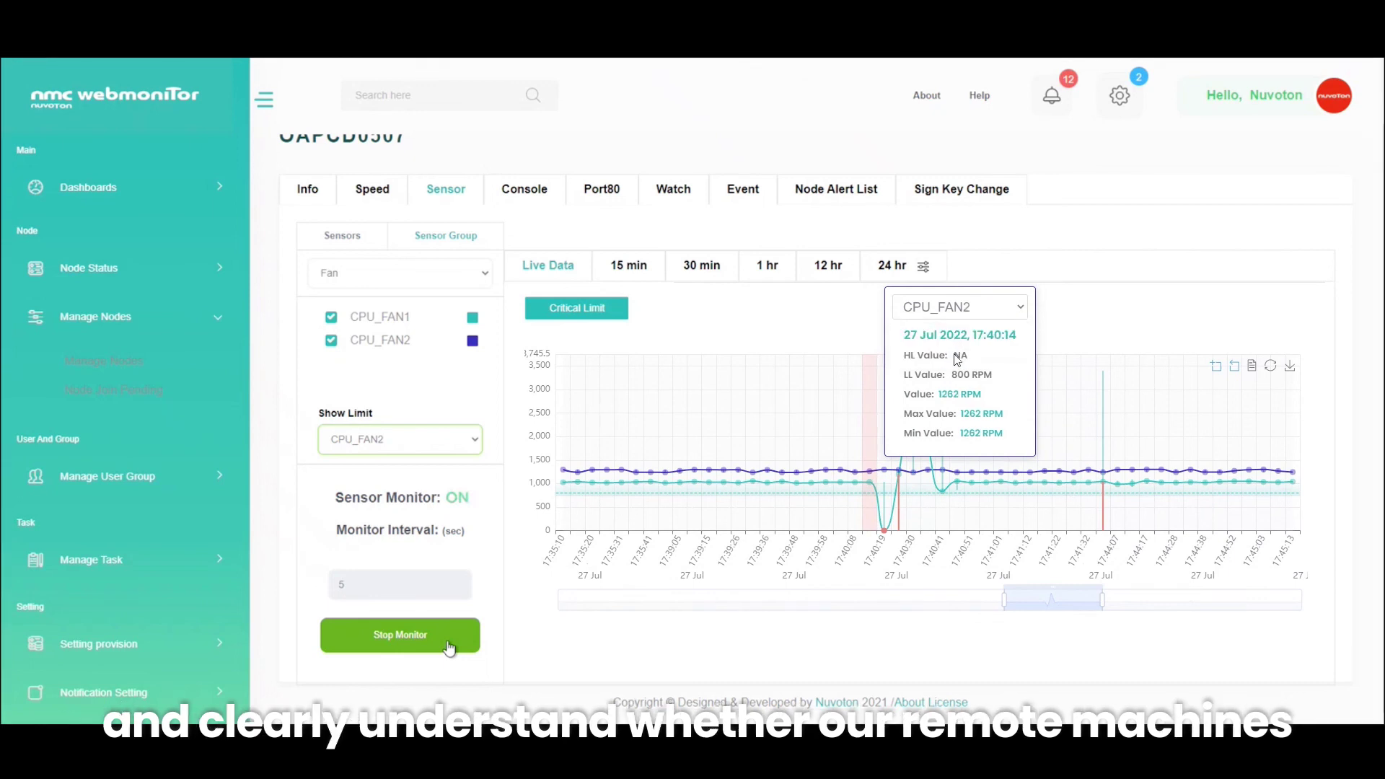